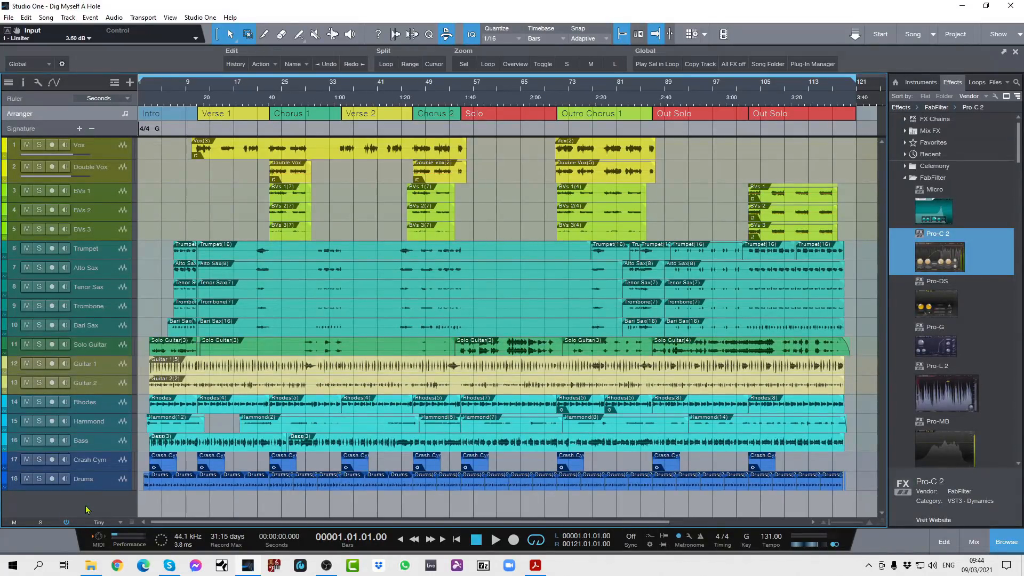
- Switch the song window to full-screen display and back to the normal window
{"action": "key", "text": "shift+Escape"}
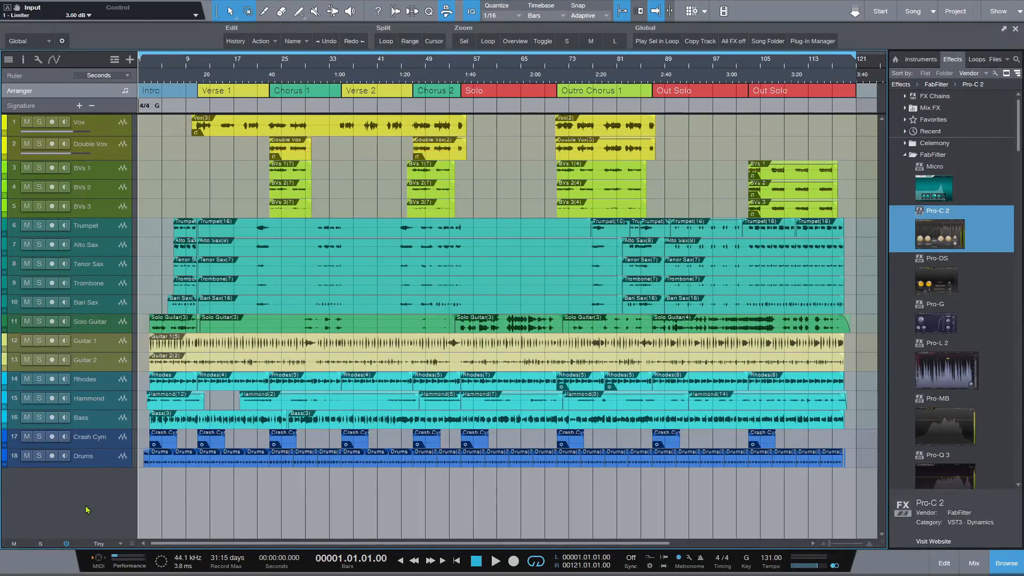
{"action": "key", "text": "shift+F11"}
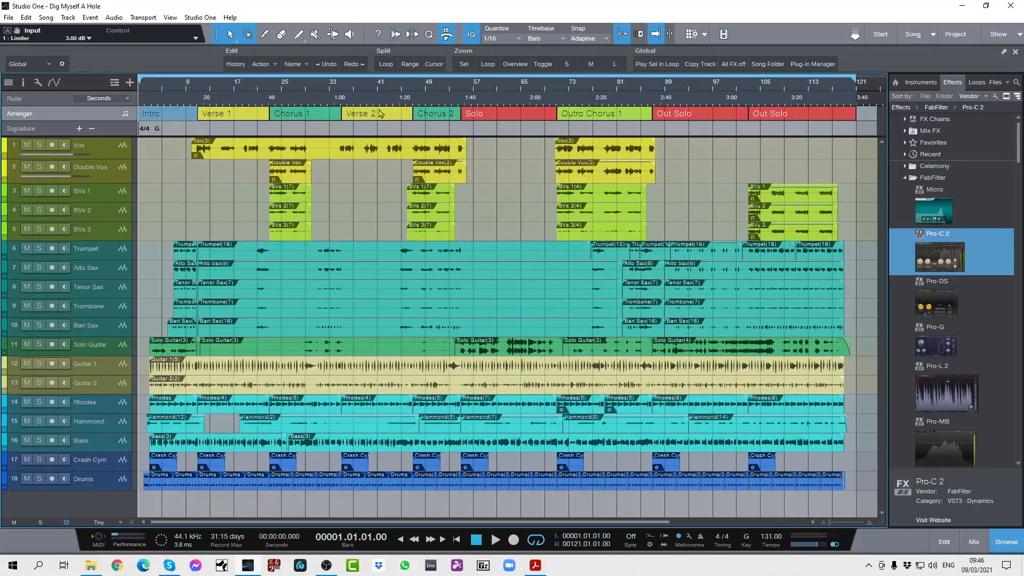
- Show the Arranger track's Inspector and set its Sync Mode to 2 Bars
{"action": "left_click", "coordinate": [23, 83]}
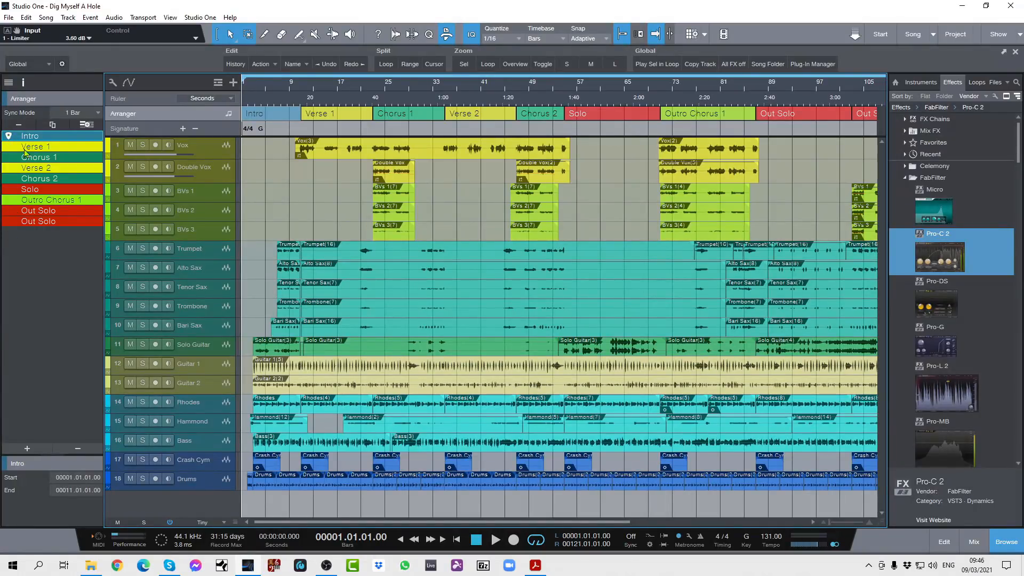
{"action": "left_click", "coordinate": [98, 115]}
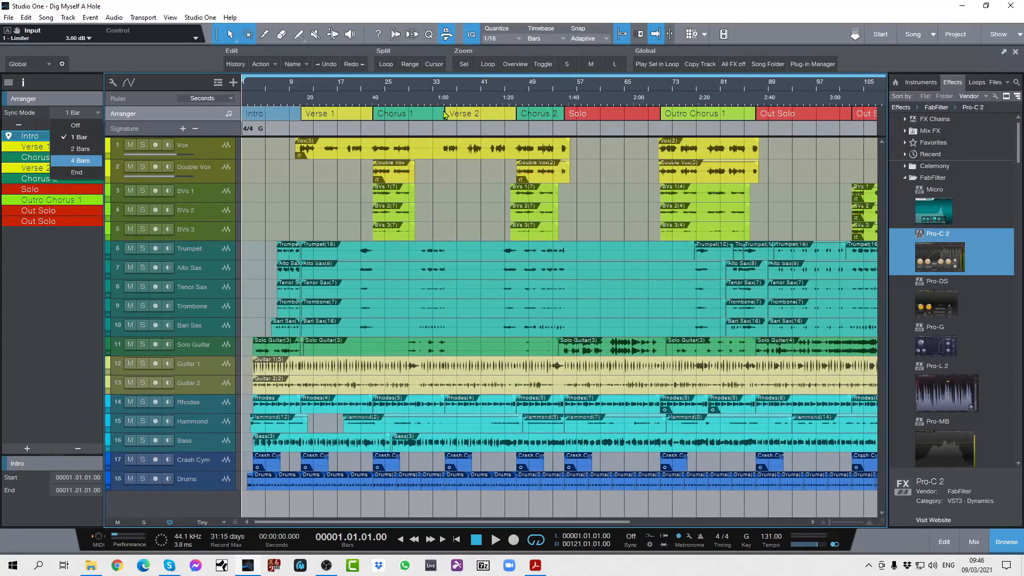
{"action": "left_click", "coordinate": [75, 149]}
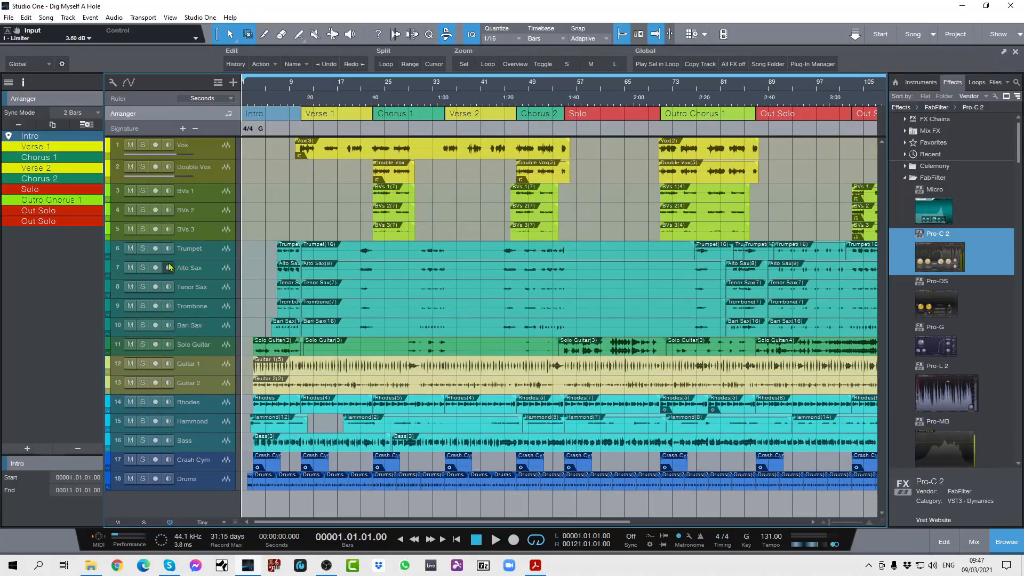
- Play the song and jump between the Solo, Chorus 1 and first Out Solo arranger sections, and stop playback
{"action": "key", "text": "space"}
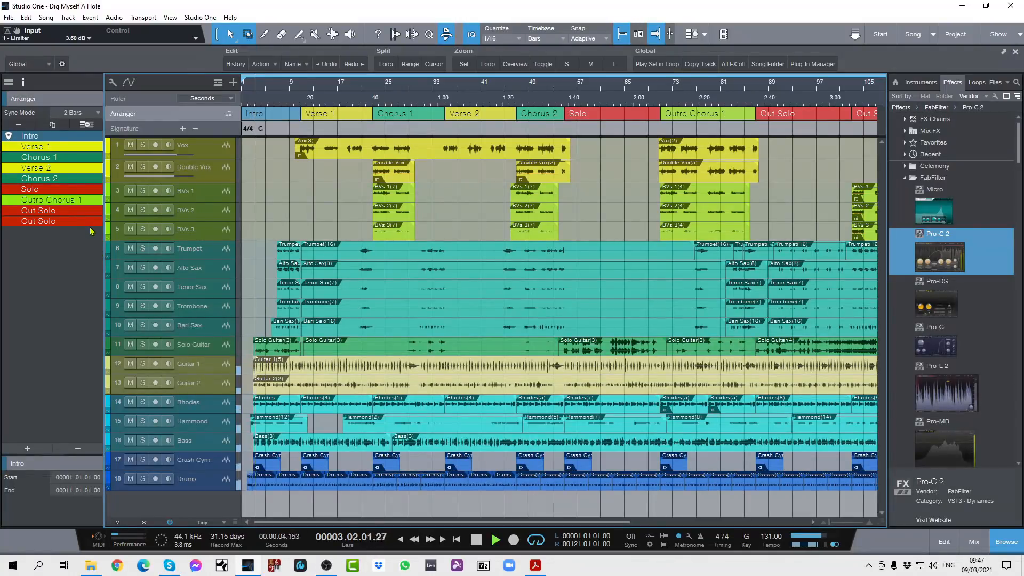
{"action": "left_click", "coordinate": [9, 192]}
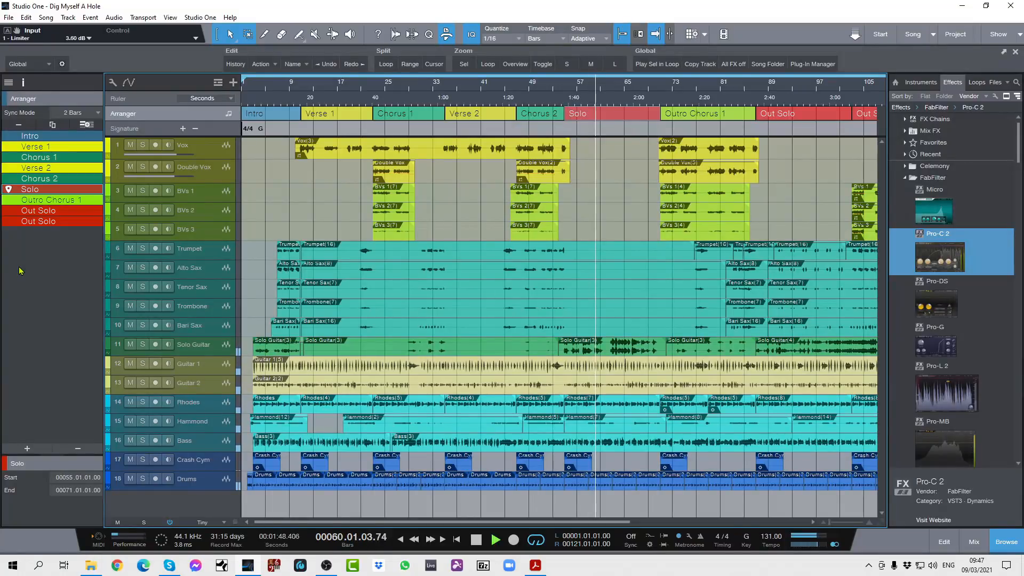
{"action": "left_click", "coordinate": [9, 158]}
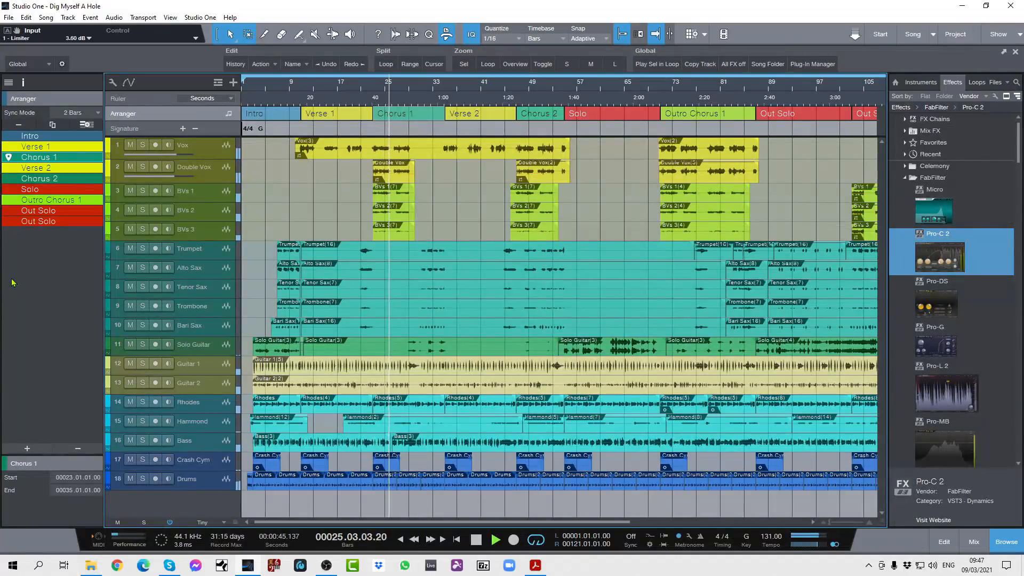
{"action": "left_click", "coordinate": [11, 213]}
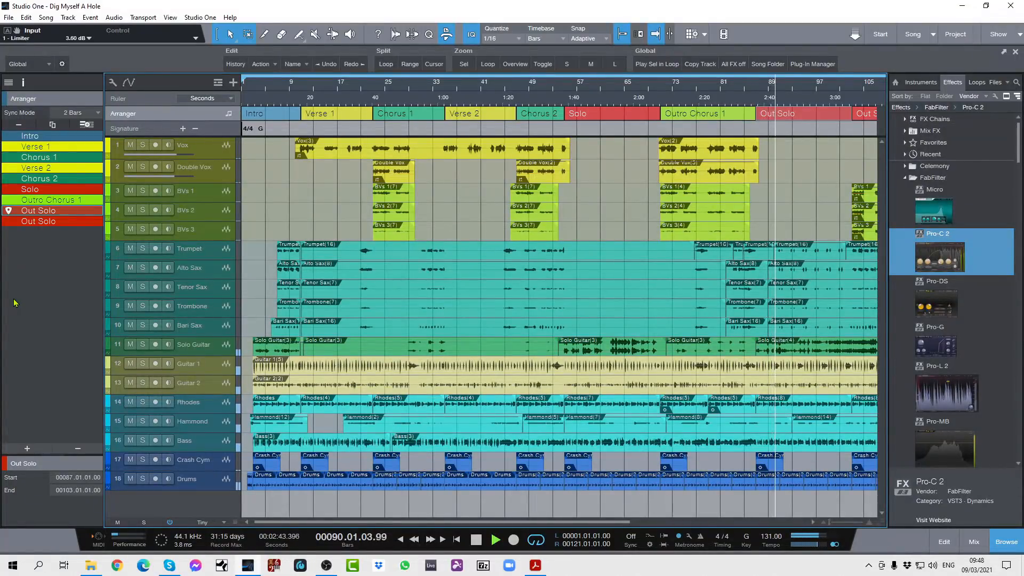
{"action": "key", "text": "space"}
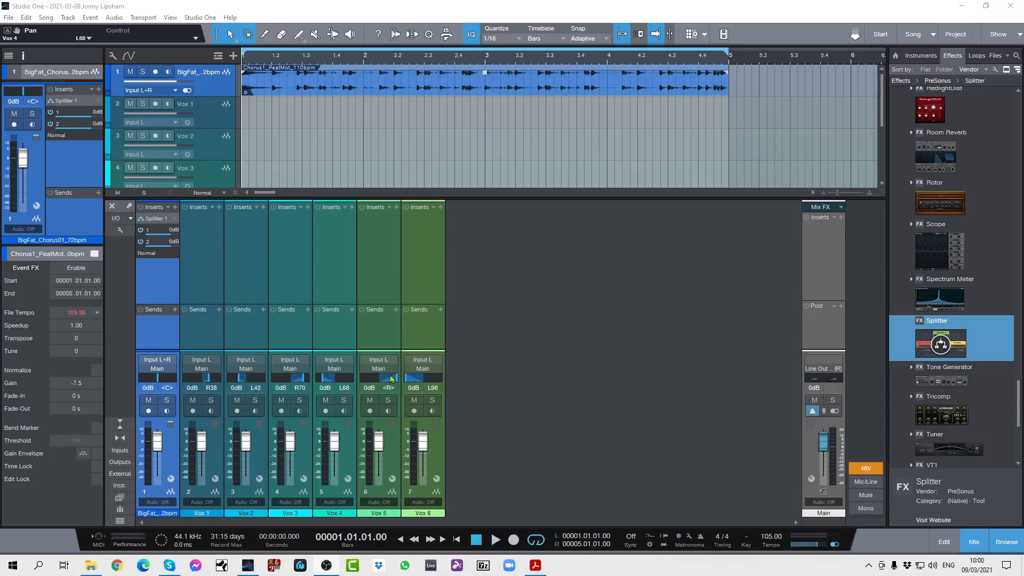
- Select the mixer channels Vox 1 through Vox 6 and move their panning together using Vox 3's pan control
{"action": "left_click", "coordinate": [201, 256]}
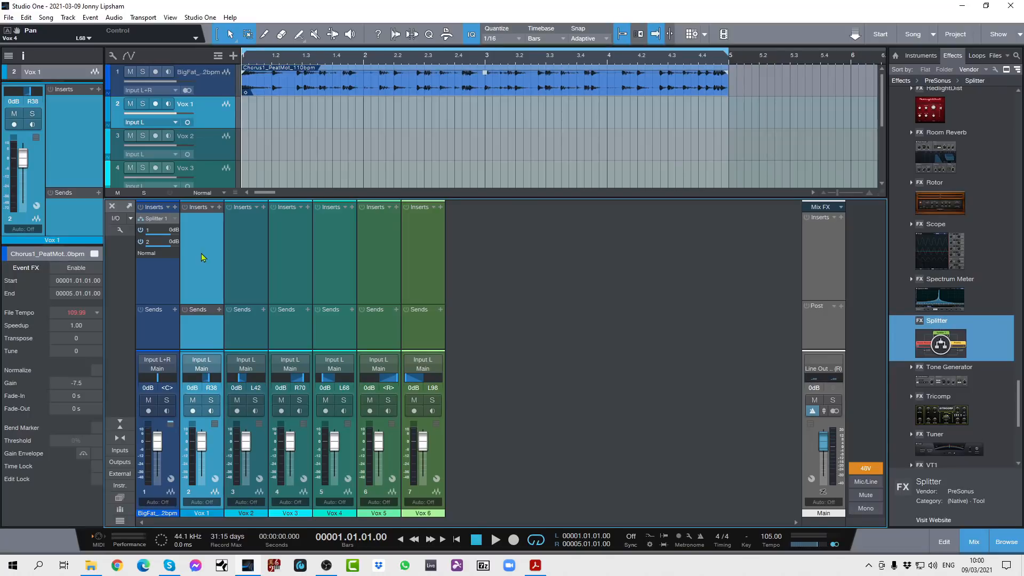
{"action": "left_click", "coordinate": [421, 263], "text": "shift"}
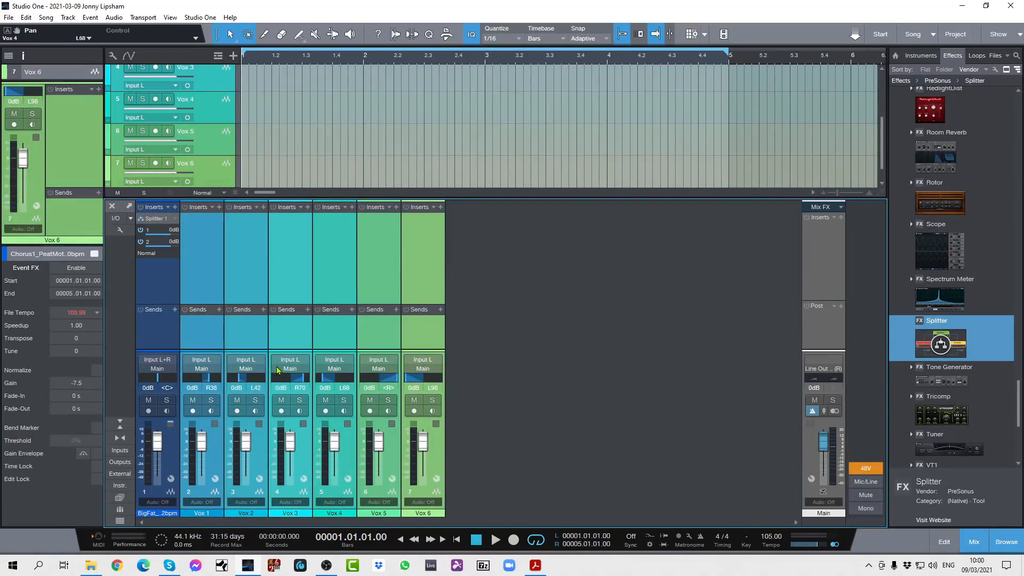
{"action": "left_click_drag", "start_coordinate": [301, 380], "coordinate": [275, 381]}
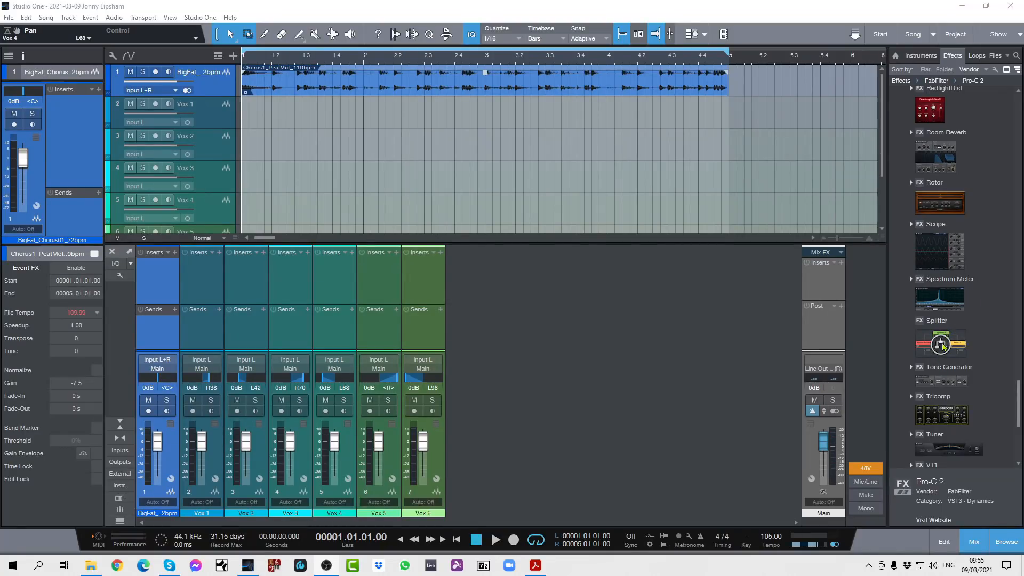
- Insert a Splitter on the BigFat_Chorus01_72bpm channel, expand its controls in the insert rack and make the console taller
{"action": "left_click_drag", "start_coordinate": [941, 346], "coordinate": [160, 273]}
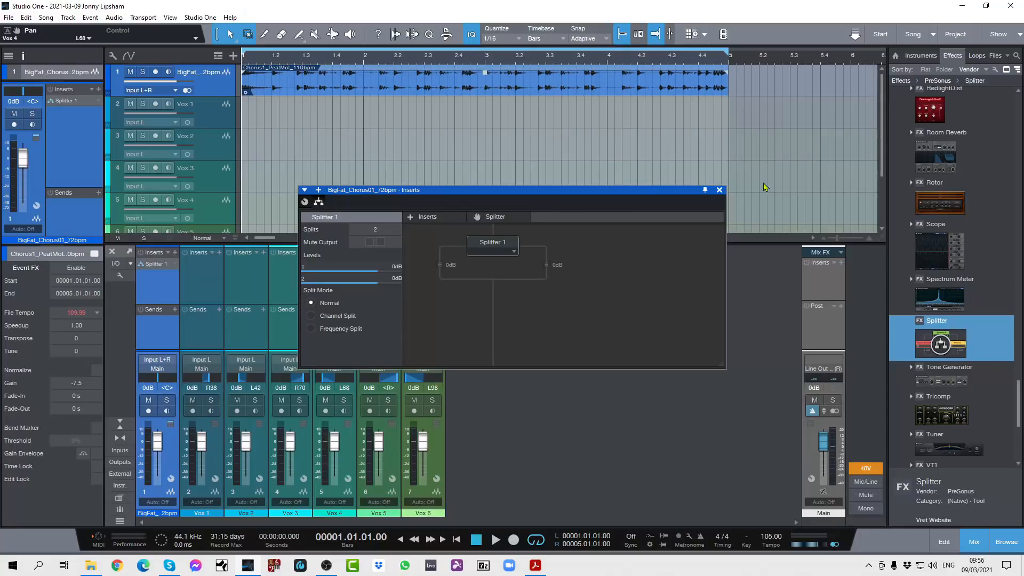
{"action": "left_click", "coordinate": [719, 190]}
{"action": "left_click", "coordinate": [176, 264]}
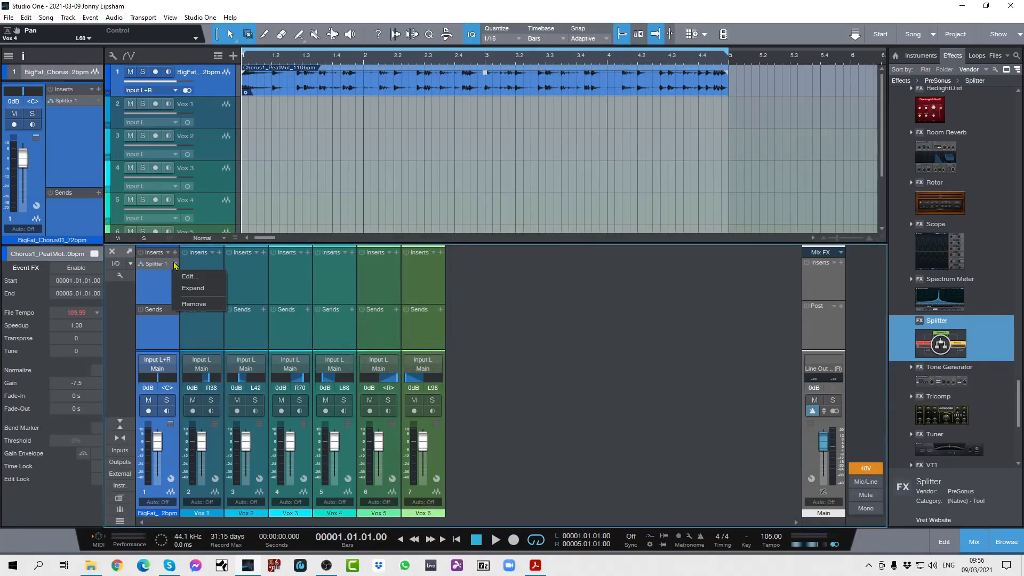
{"action": "left_click", "coordinate": [192, 287]}
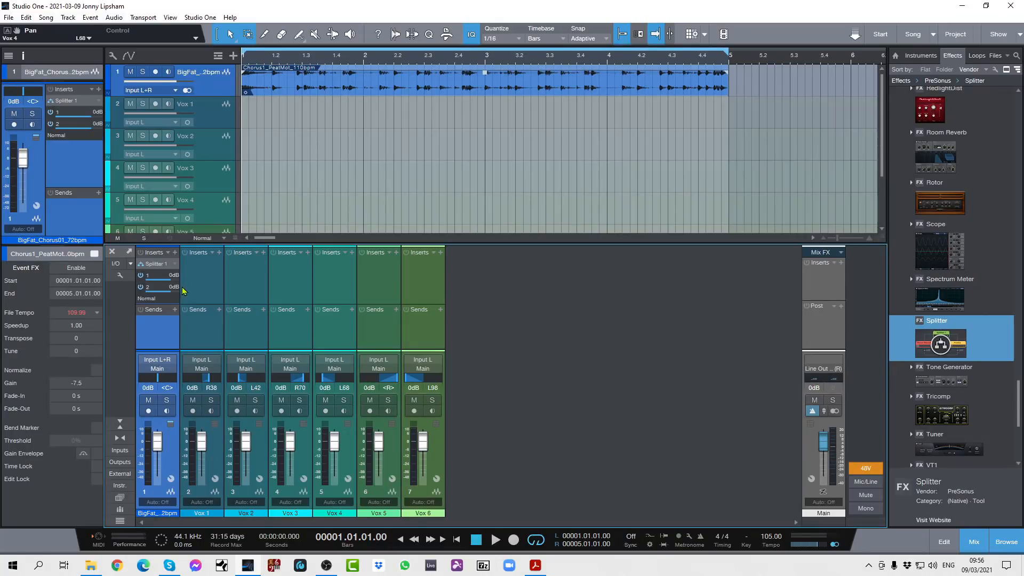
{"action": "left_click_drag", "start_coordinate": [261, 244], "coordinate": [288, 197]}
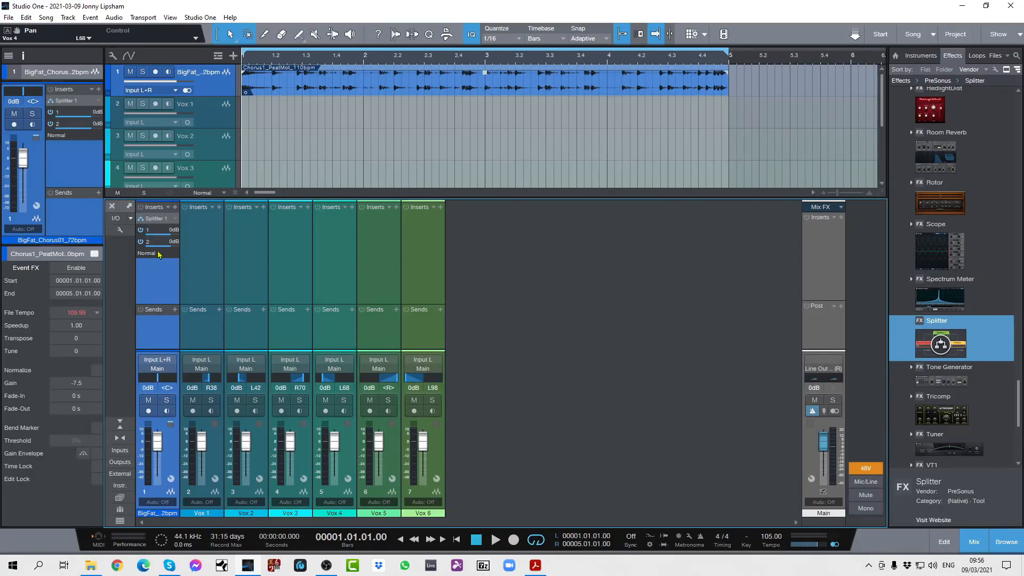
{"action": "mouse_move", "coordinate": [155, 245]}
{"action": "mouse_move", "coordinate": [177, 230]}
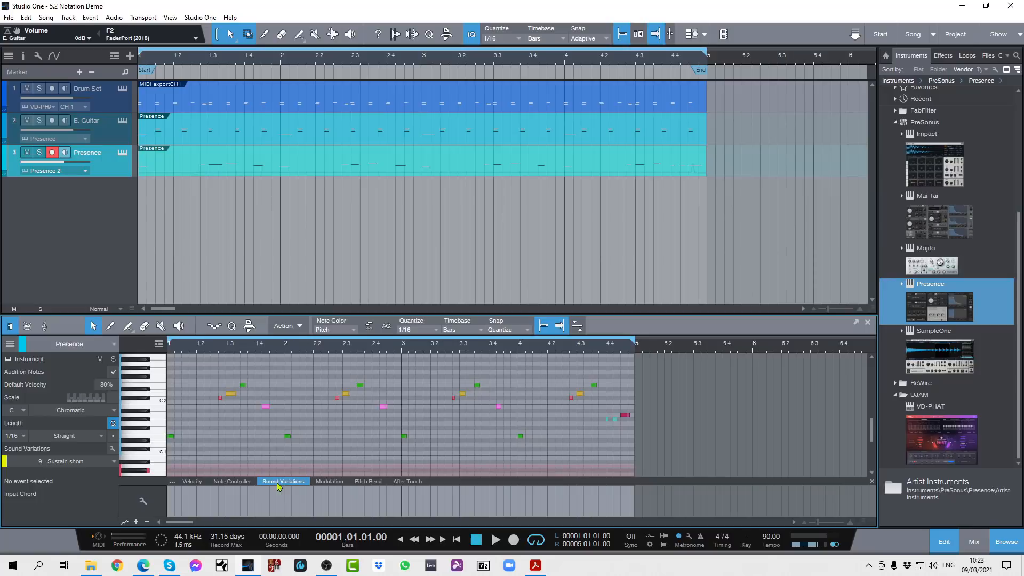
- Open the Sound Variations editor for Presence 2 and audition Pizzicato, Trill WT and Sustain 2 during playback
{"action": "left_click", "coordinate": [143, 501]}
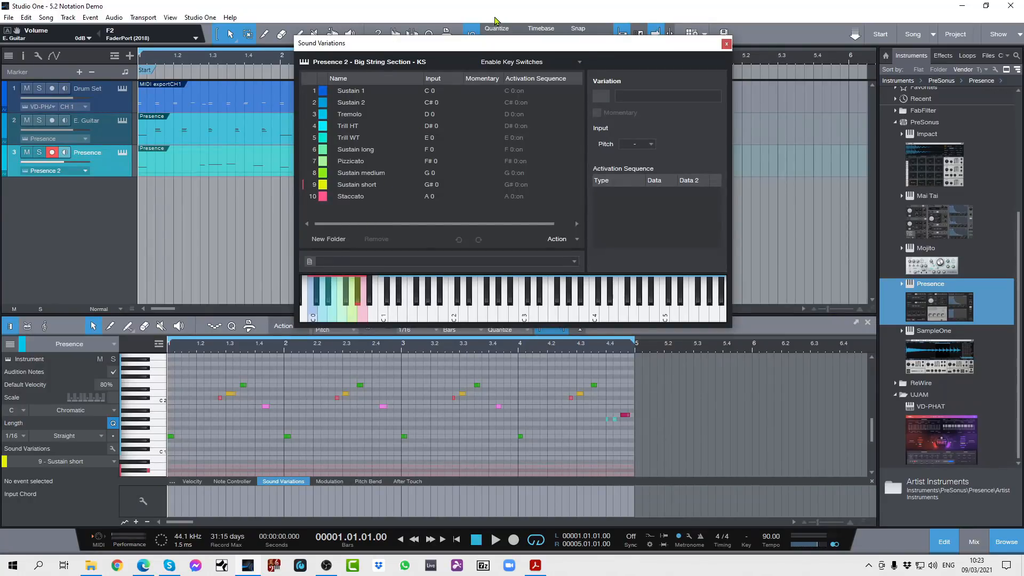
{"action": "left_click_drag", "start_coordinate": [485, 47], "coordinate": [469, 74]}
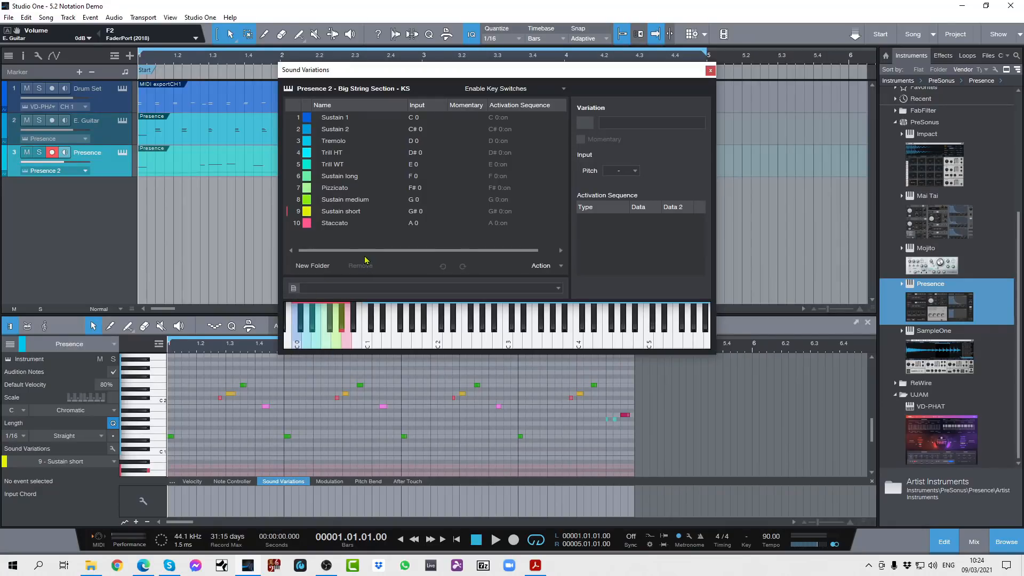
{"action": "key", "text": "space"}
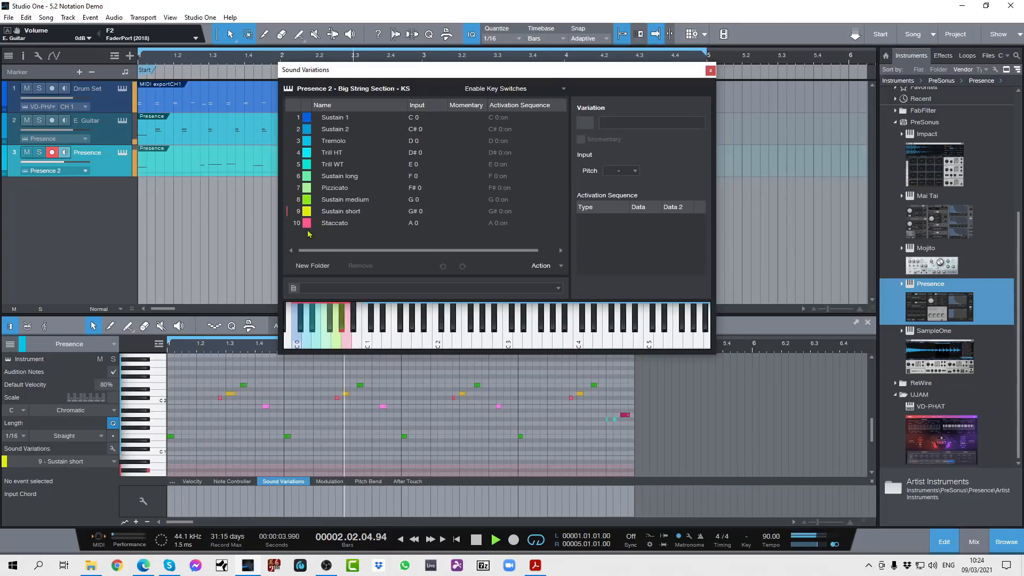
{"action": "left_click", "coordinate": [328, 190]}
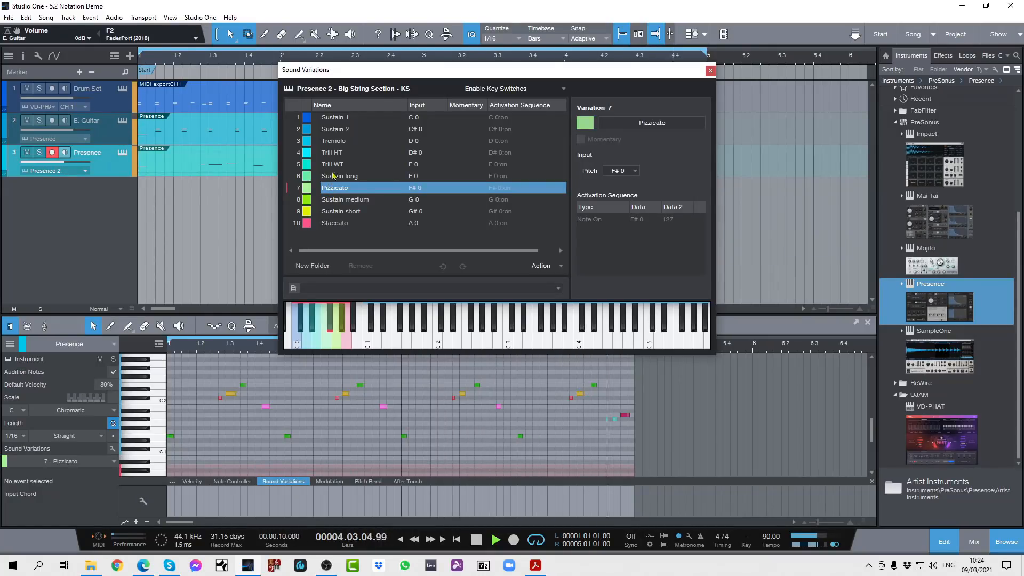
{"action": "left_click", "coordinate": [333, 165]}
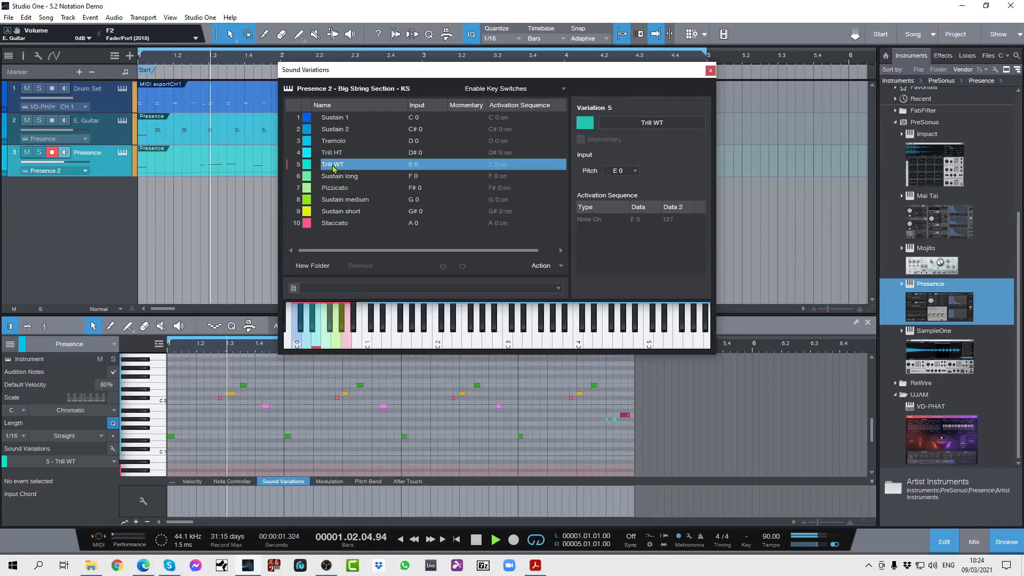
{"action": "left_click", "coordinate": [332, 133]}
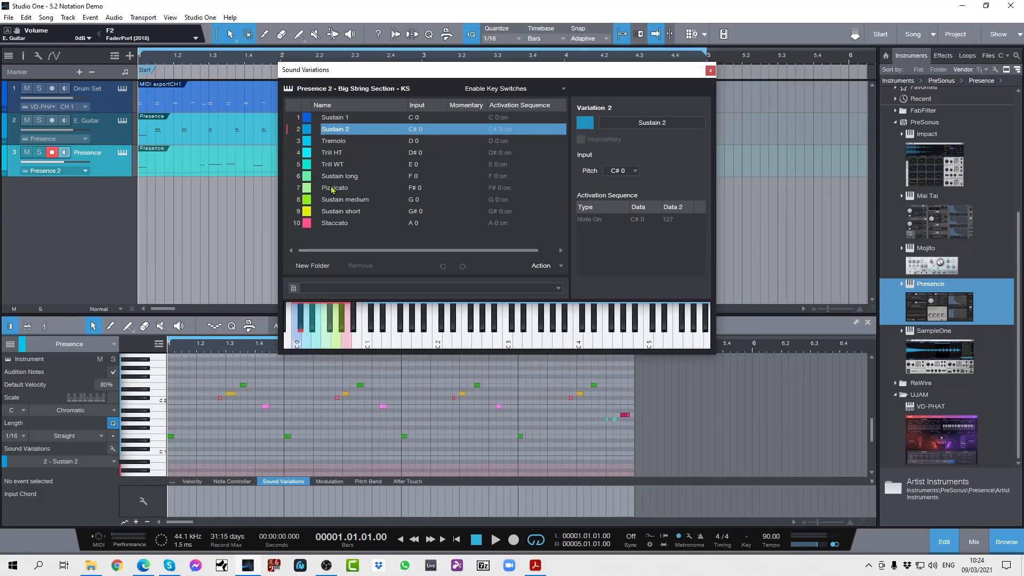
- Place sound variations Pizzicato at the start, Sustain short at bar 3 and Pizzicato at 4.4, and play back the part
{"action": "left_click_drag", "start_coordinate": [331, 189], "coordinate": [166, 502]}
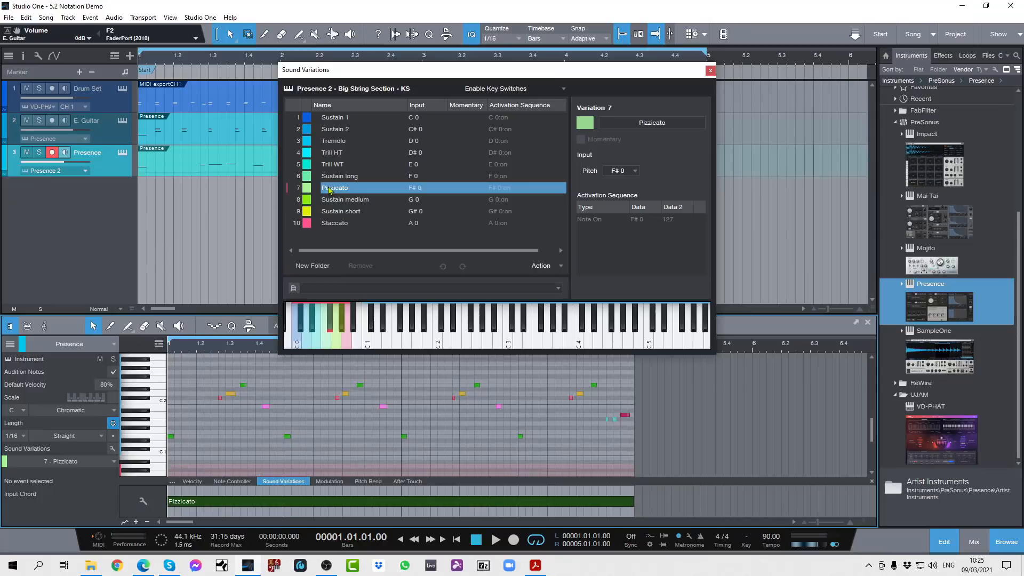
{"action": "left_click_drag", "start_coordinate": [341, 211], "coordinate": [402, 497]}
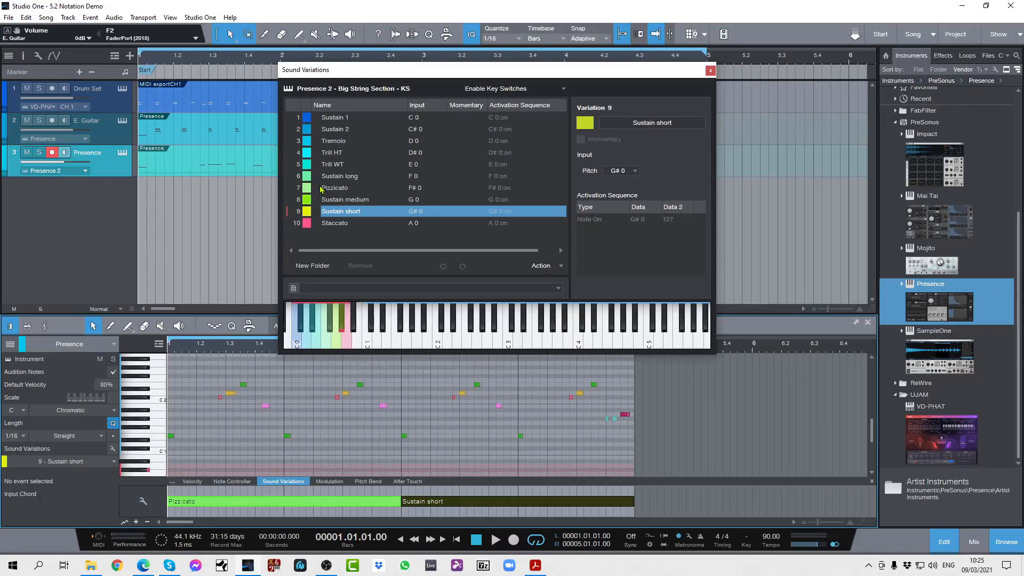
{"action": "left_click_drag", "start_coordinate": [320, 189], "coordinate": [608, 501]}
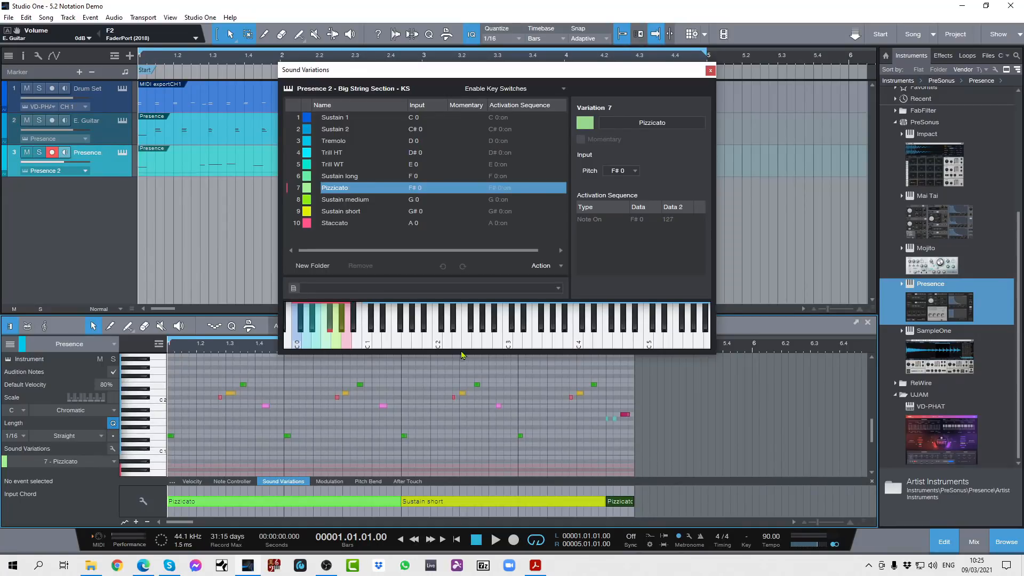
{"action": "key", "text": "space"}
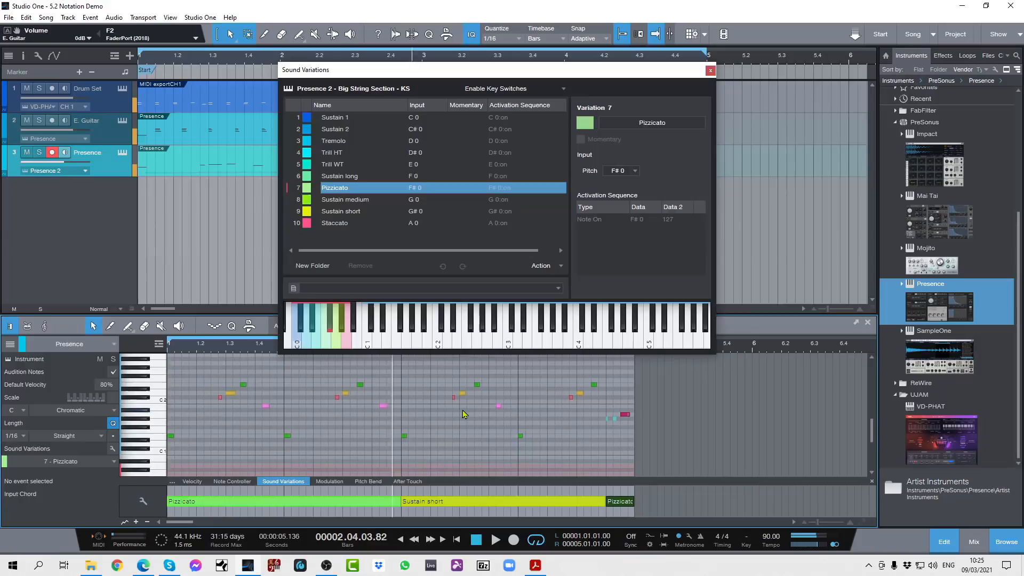
{"action": "key", "text": "space"}
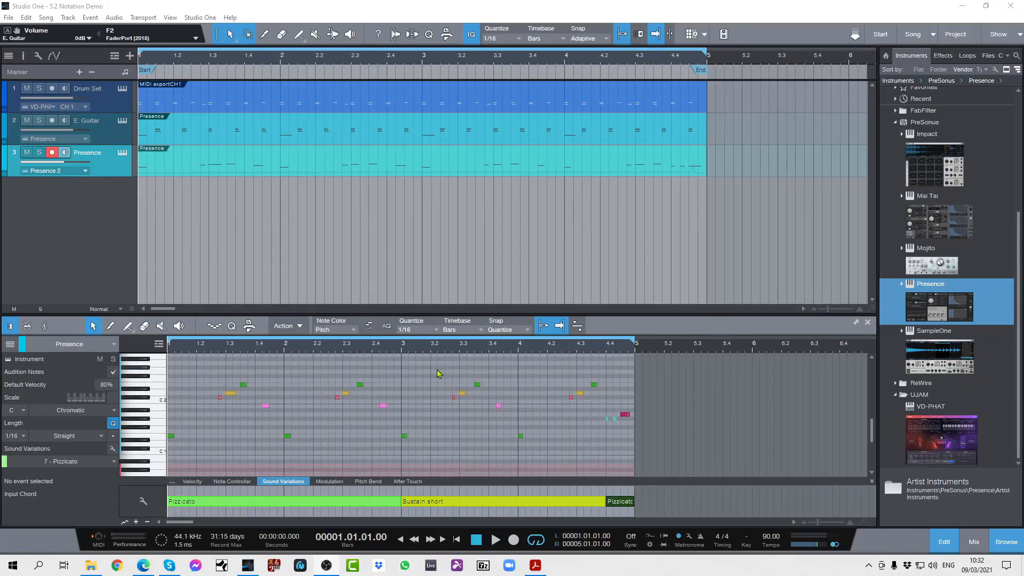
- Apply the Sustain 1 sound variation to the four upper notes in the second half of bar 3
{"action": "left_click_drag", "start_coordinate": [436, 368], "coordinate": [515, 453]}
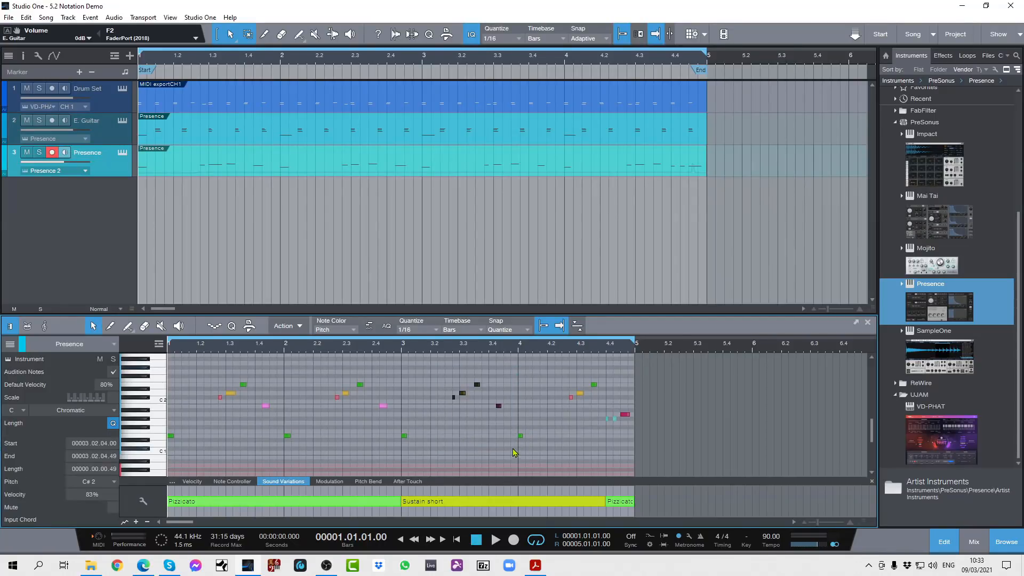
{"action": "right_click", "coordinate": [500, 409]}
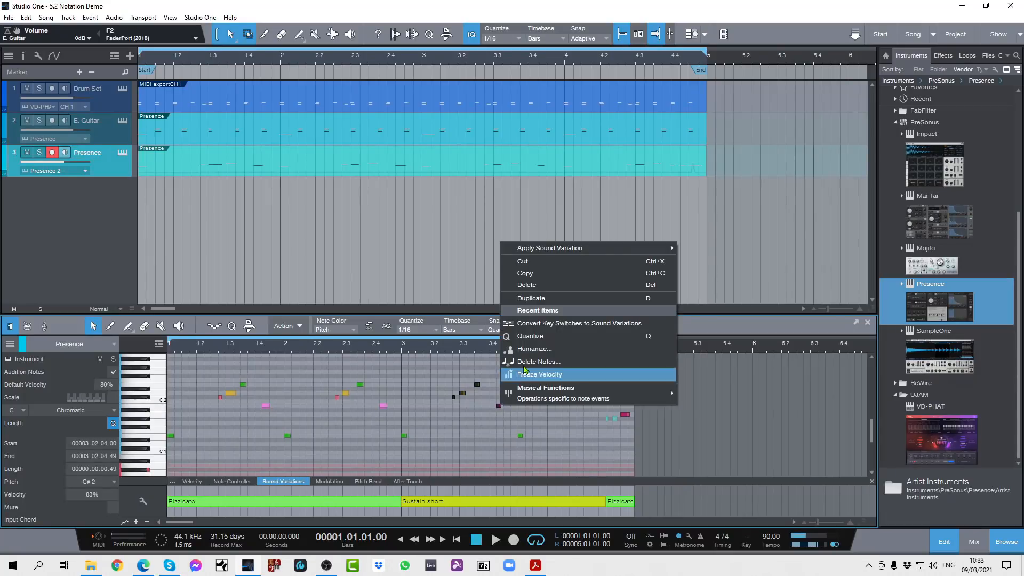
{"action": "mouse_move", "coordinate": [545, 251]}
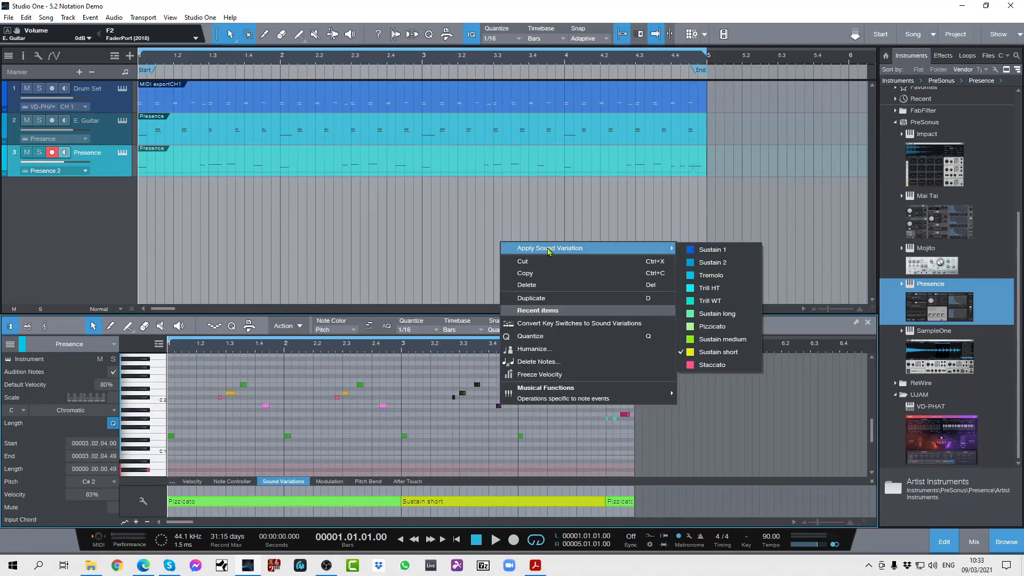
{"action": "left_click", "coordinate": [701, 251]}
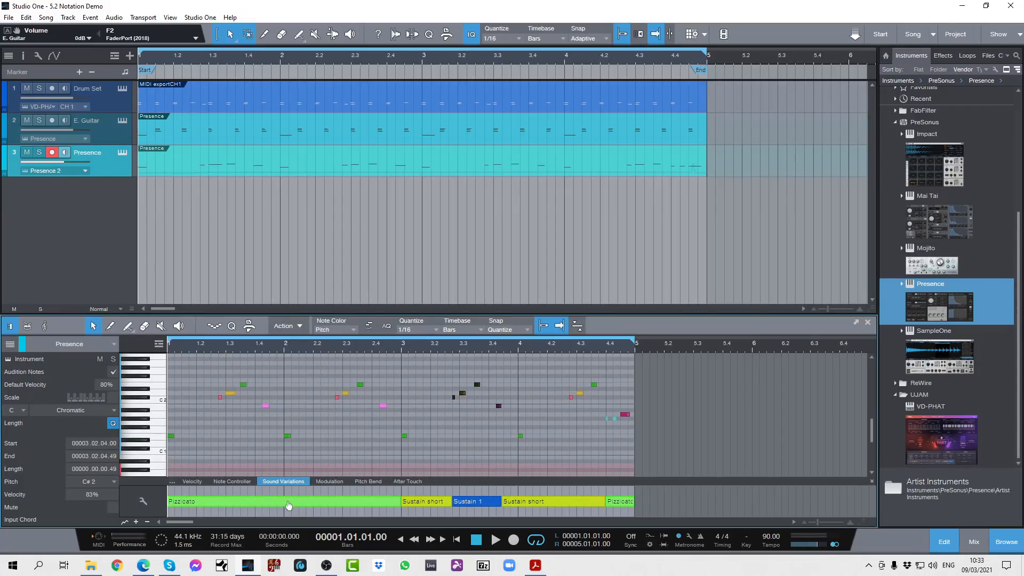
- Paint the Sustain 2 sound variation at bar 2 and Trill HT at 4.2, and return to the Arrow tool
{"action": "left_click", "coordinate": [126, 328]}
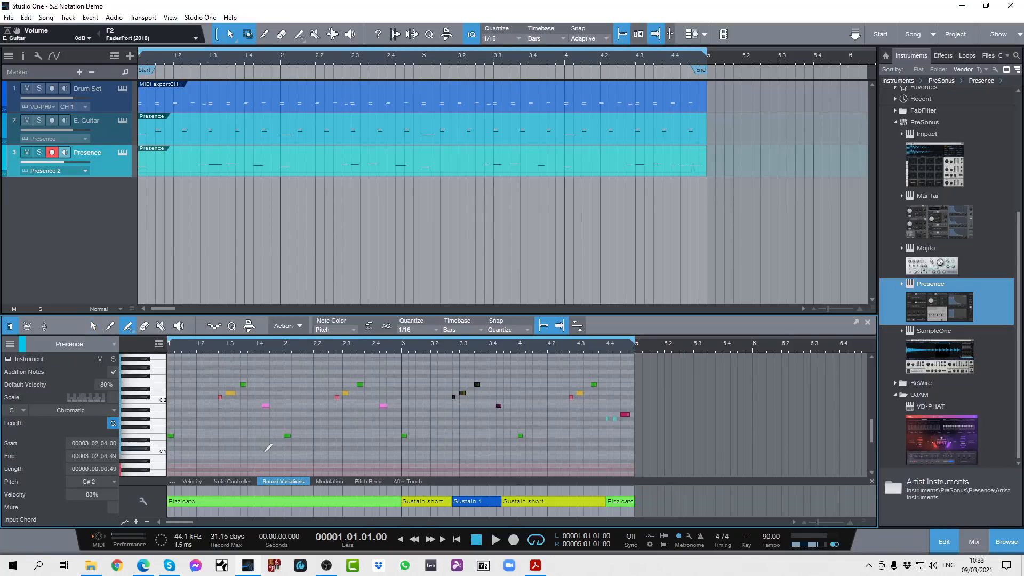
{"action": "left_click", "coordinate": [297, 505]}
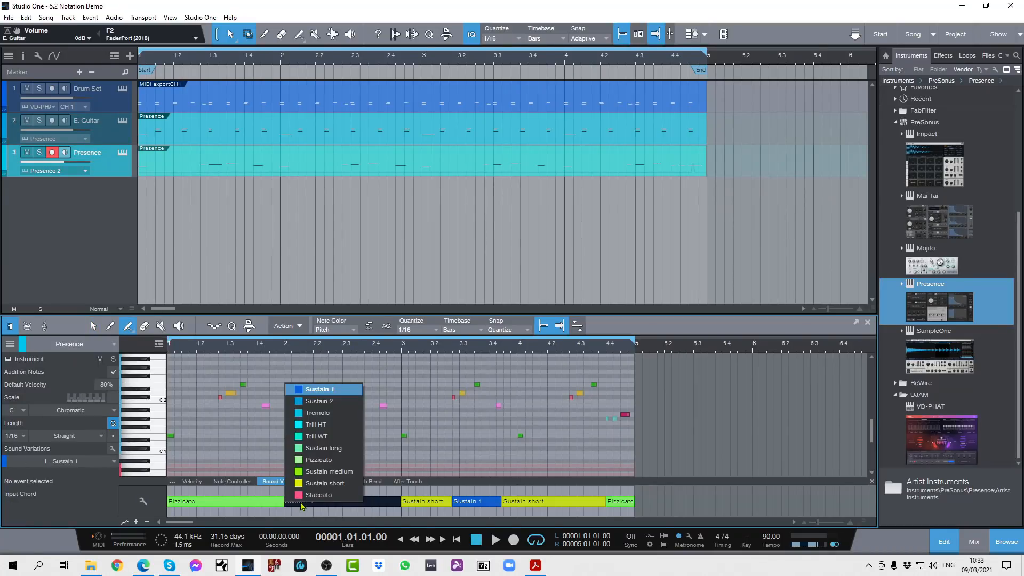
{"action": "left_click", "coordinate": [303, 402]}
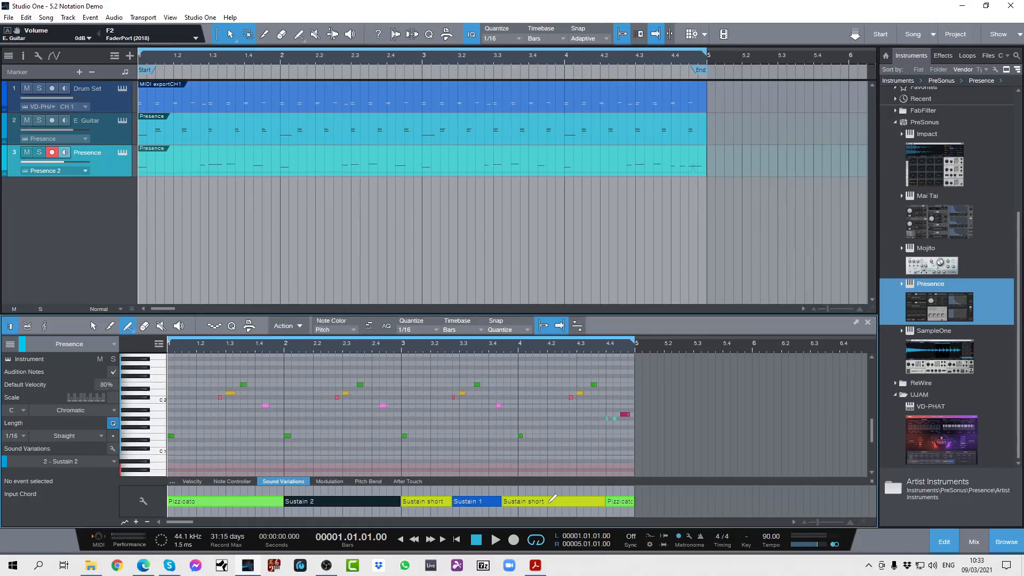
{"action": "left_click", "coordinate": [550, 501]}
{"action": "left_click", "coordinate": [572, 426]}
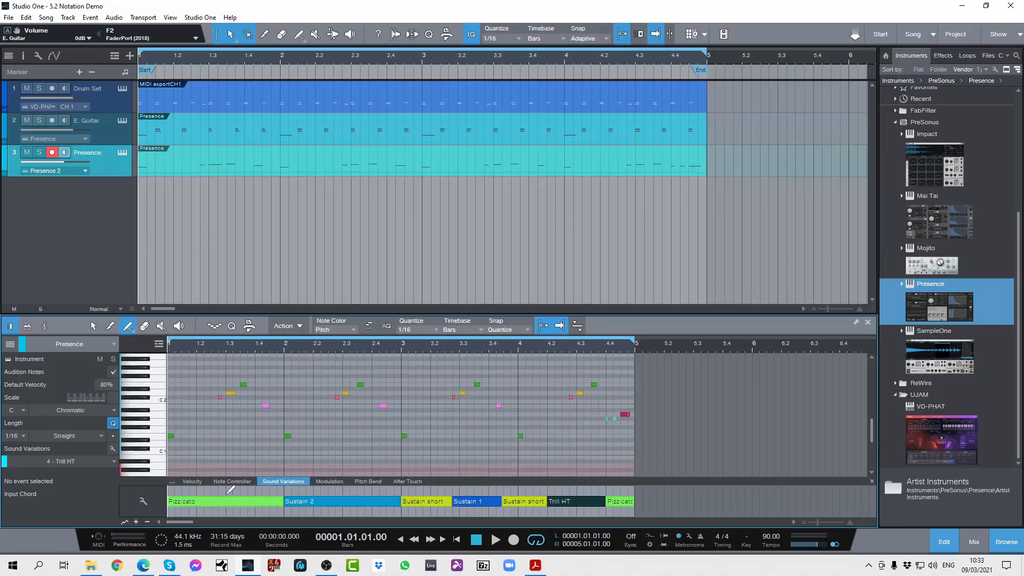
{"action": "left_click", "coordinate": [91, 326]}
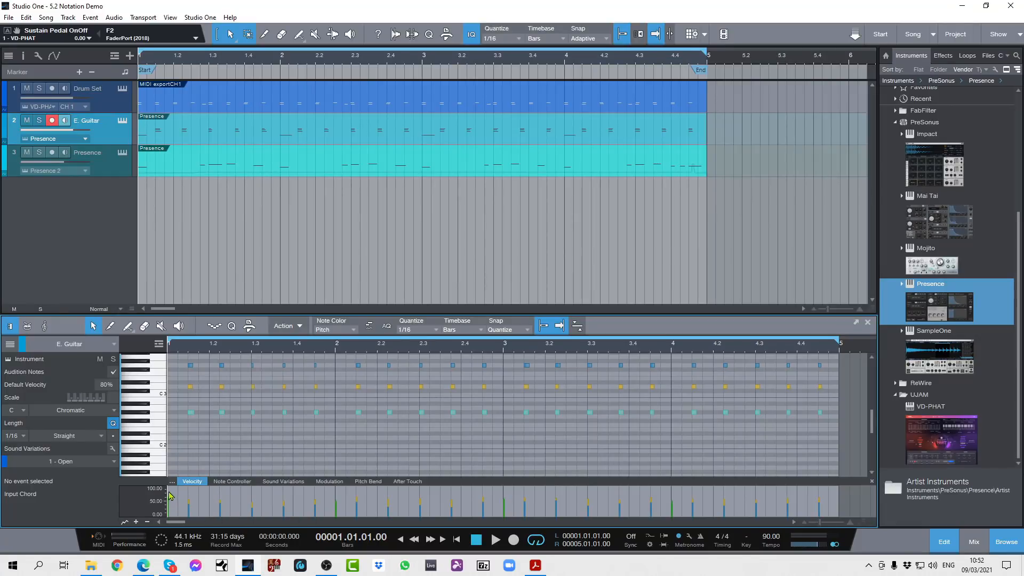
- Select the bar 1 notes of the E. Guitar part in the Velocity lane and raise and reshape their velocities together
{"action": "left_click_drag", "start_coordinate": [169, 492], "coordinate": [340, 521]}
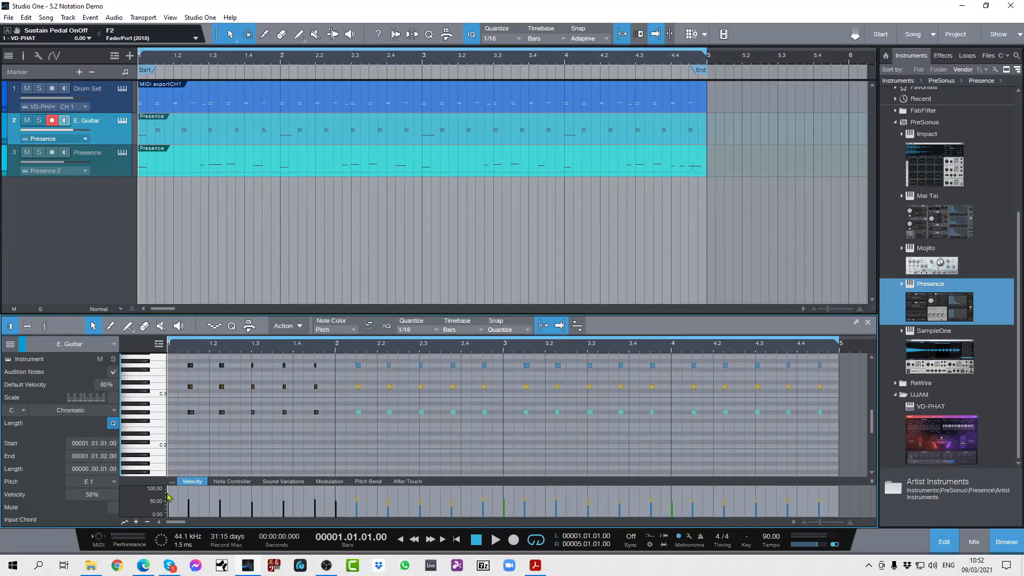
{"action": "left_click_drag", "start_coordinate": [169, 497], "coordinate": [333, 518]}
{"action": "mouse_move", "coordinate": [285, 503]}
{"action": "left_mouse_down"}
{"action": "mouse_move", "coordinate": [293, 497]}
{"action": "mouse_move", "coordinate": [296, 511]}
{"action": "mouse_move", "coordinate": [303, 501]}
{"action": "left_mouse_up"}
{"action": "left_click_drag", "start_coordinate": [168, 486], "coordinate": [326, 488]}
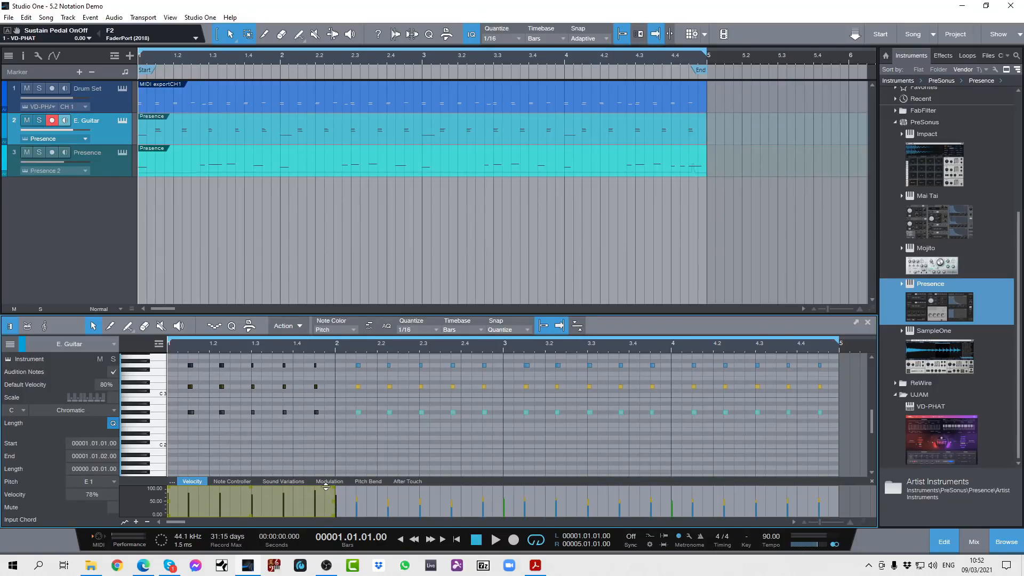
{"action": "mouse_move", "coordinate": [170, 491]}
{"action": "left_mouse_down"}
{"action": "mouse_move", "coordinate": [183, 520]}
{"action": "mouse_move", "coordinate": [187, 489]}
{"action": "left_mouse_up"}
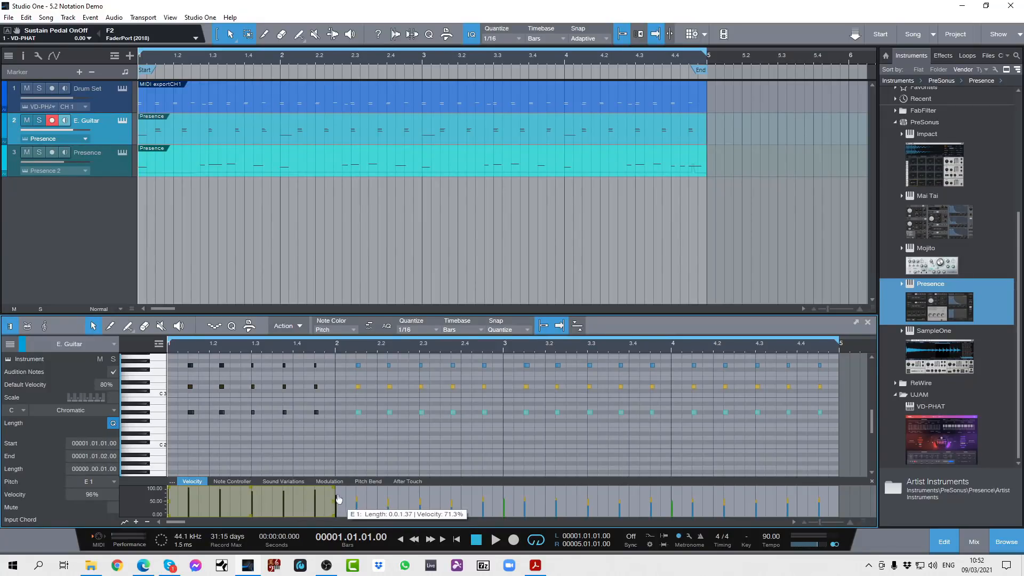
{"action": "mouse_move", "coordinate": [336, 498]}
{"action": "left_mouse_down"}
{"action": "mouse_move", "coordinate": [505, 502]}
{"action": "mouse_move", "coordinate": [339, 504]}
{"action": "left_mouse_up"}
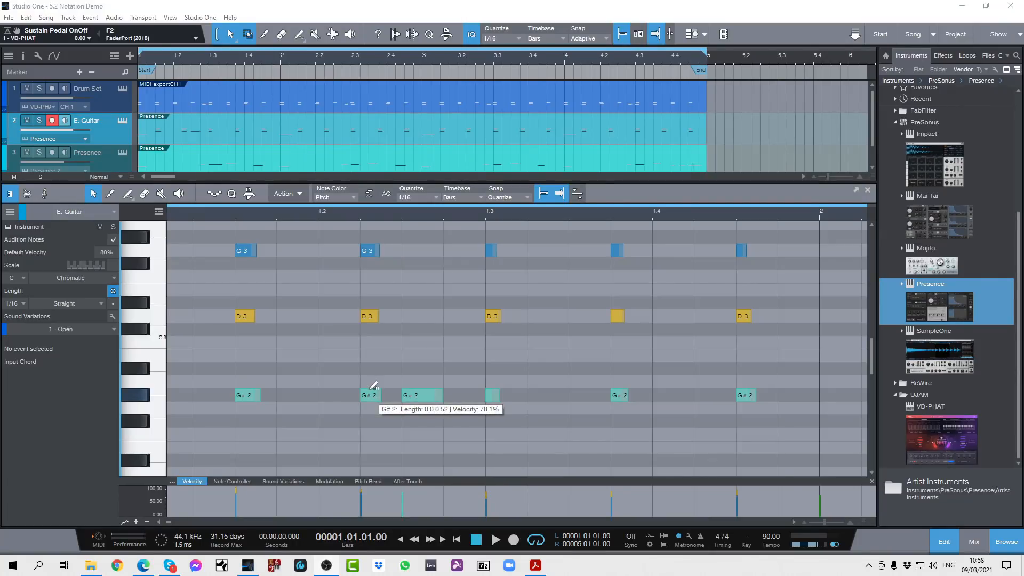
- Try splitting the short G# 2 note between 1.2 and 1.2.3 near its end, and undo the split
{"action": "mouse_move", "coordinate": [373, 385]}
{"action": "left_mouse_down"}
{"action": "mouse_move", "coordinate": [383, 341]}
{"action": "mouse_move", "coordinate": [382, 479]}
{"action": "mouse_move", "coordinate": [379, 345]}
{"action": "mouse_move", "coordinate": [379, 417]}
{"action": "mouse_move", "coordinate": [379, 368]}
{"action": "mouse_move", "coordinate": [376, 392]}
{"action": "left_mouse_up"}
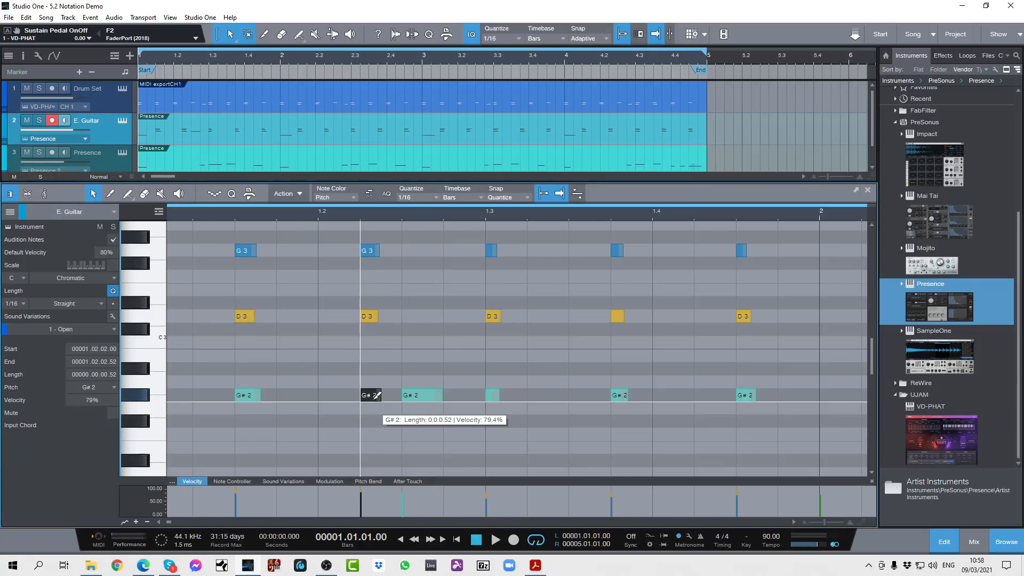
{"action": "left_click", "coordinate": [375, 396], "text": "alt"}
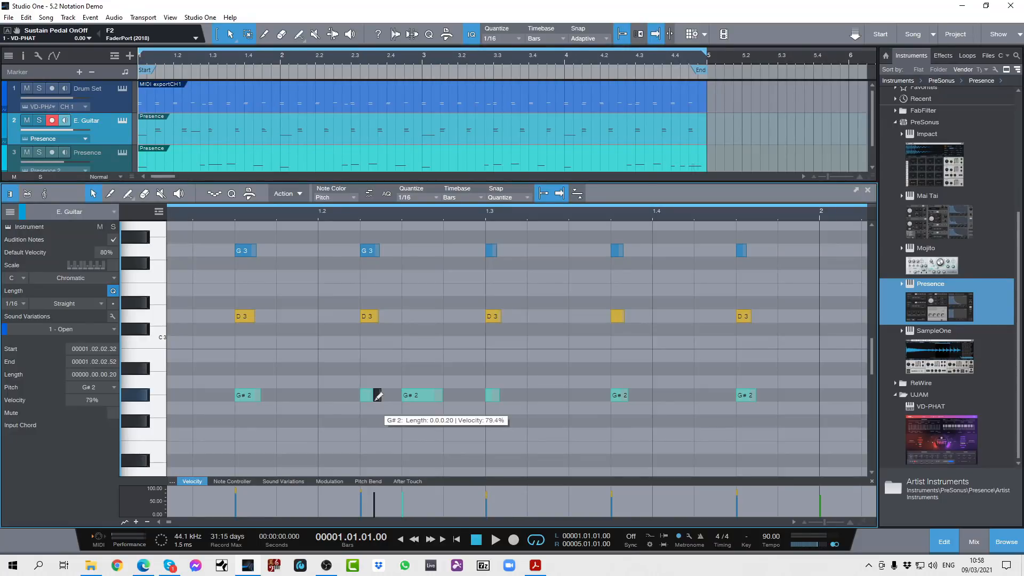
{"action": "key", "text": "ctrl+z"}
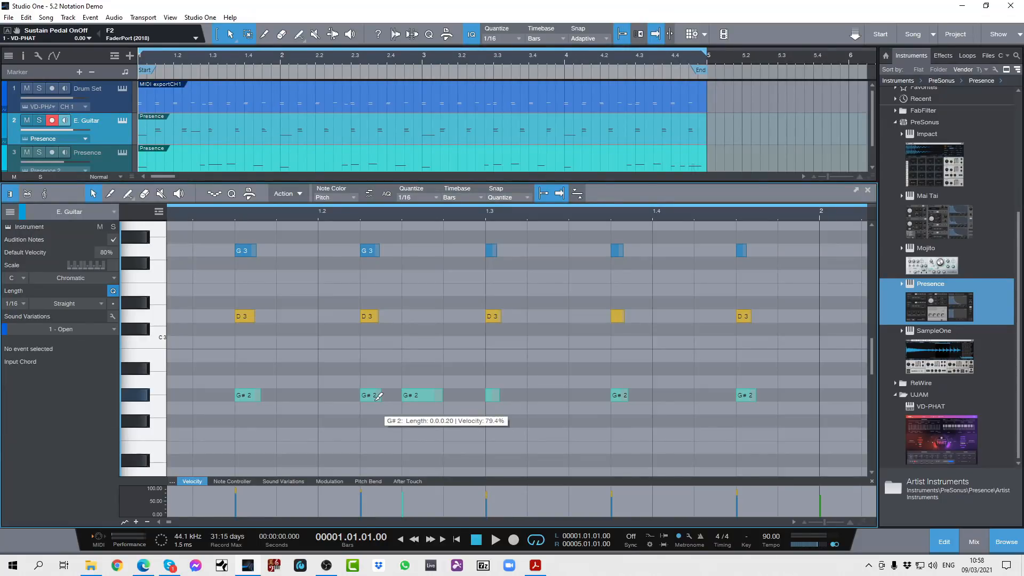
- Try splitting the long G# 2 note at 1.2.3 around its middle several times, reverting each split
{"action": "left_click", "coordinate": [427, 396]}
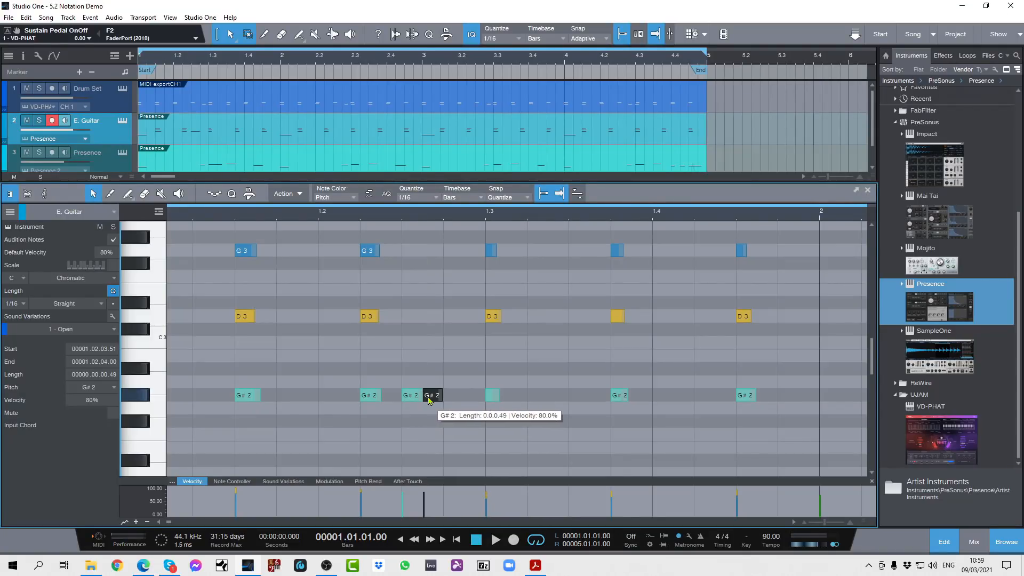
{"action": "mouse_move", "coordinate": [425, 396]}
{"action": "left_mouse_down"}
{"action": "mouse_move", "coordinate": [436, 397]}
{"action": "mouse_move", "coordinate": [423, 397]}
{"action": "left_mouse_up"}
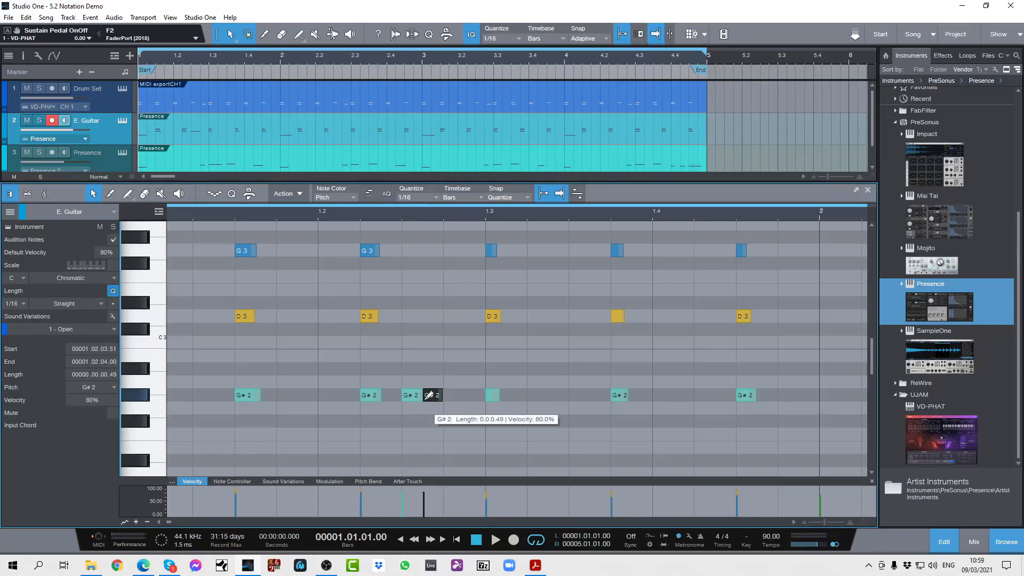
{"action": "left_click", "coordinate": [426, 398], "text": "ctrl"}
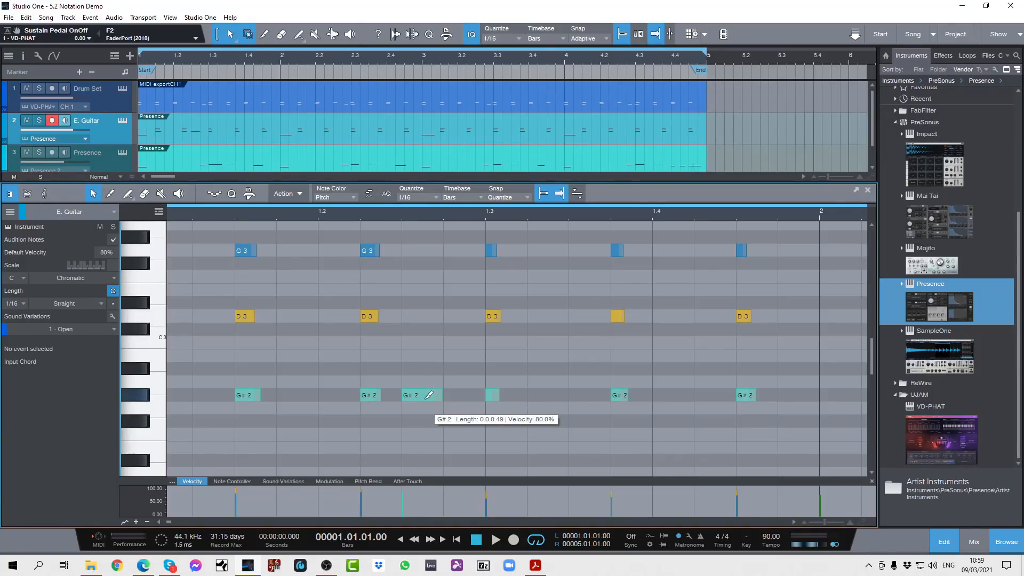
{"action": "left_click", "coordinate": [425, 399]}
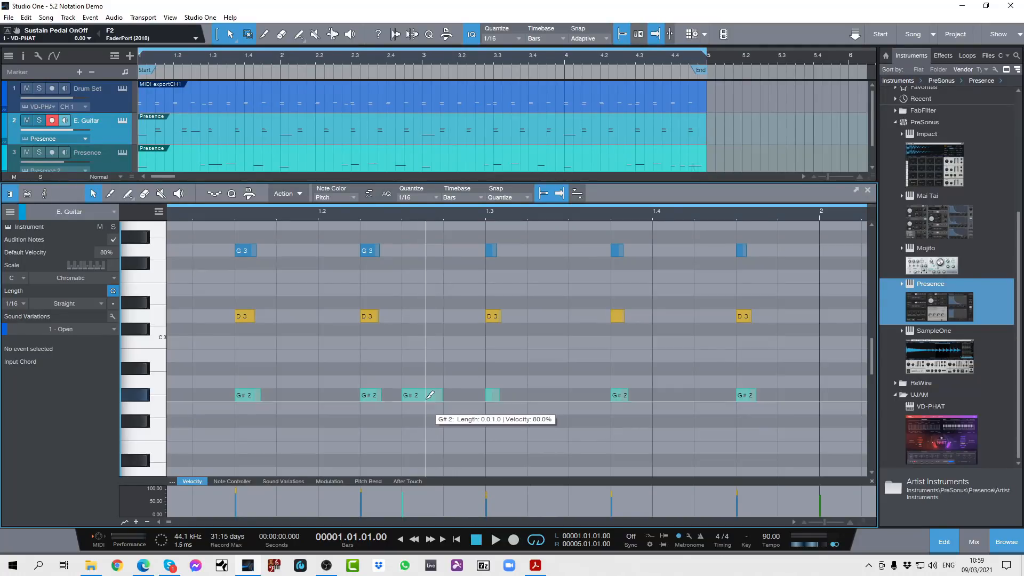
{"action": "left_click", "coordinate": [430, 395]}
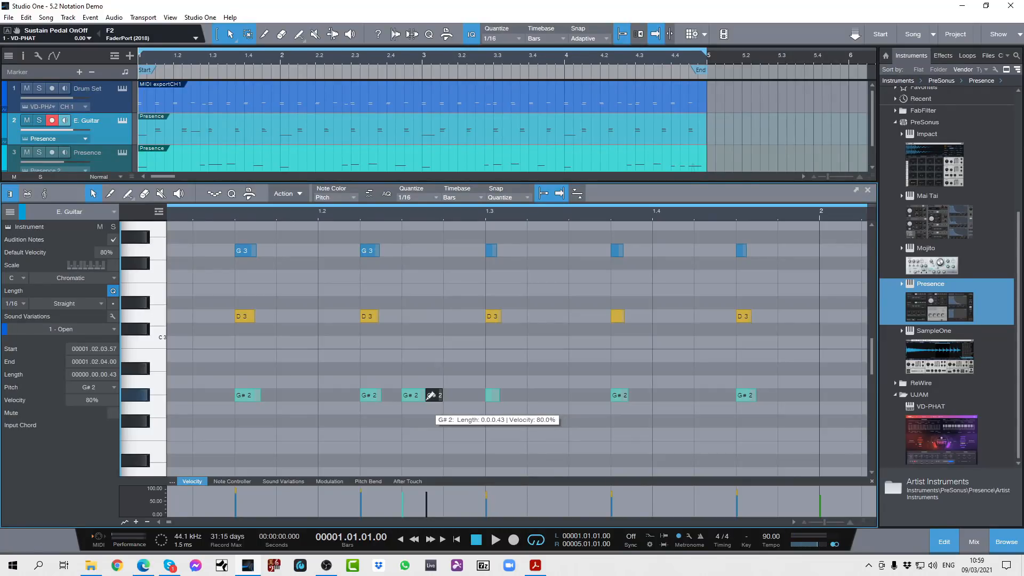
{"action": "left_click", "coordinate": [430, 395]}
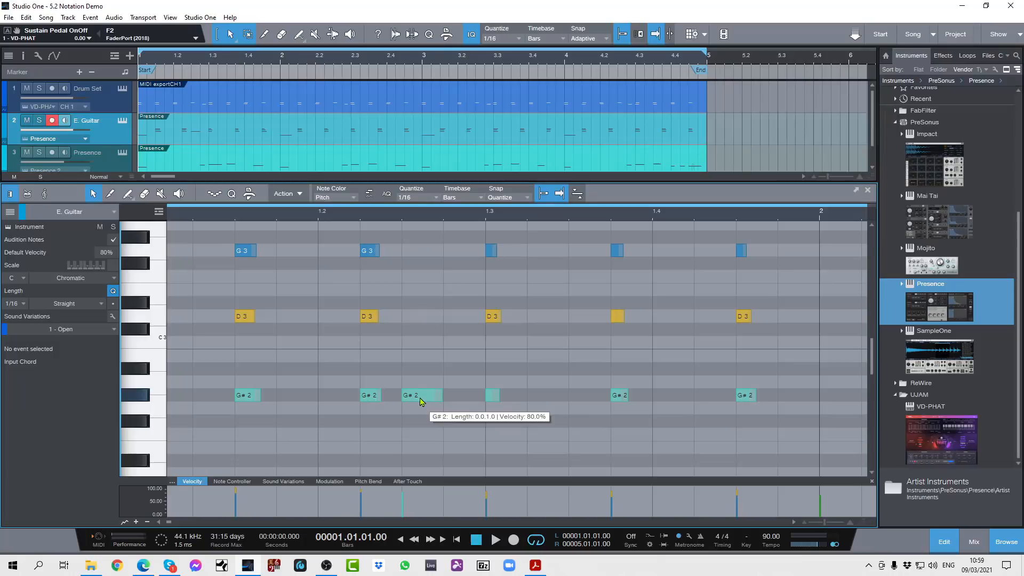
{"action": "left_click", "coordinate": [424, 398]}
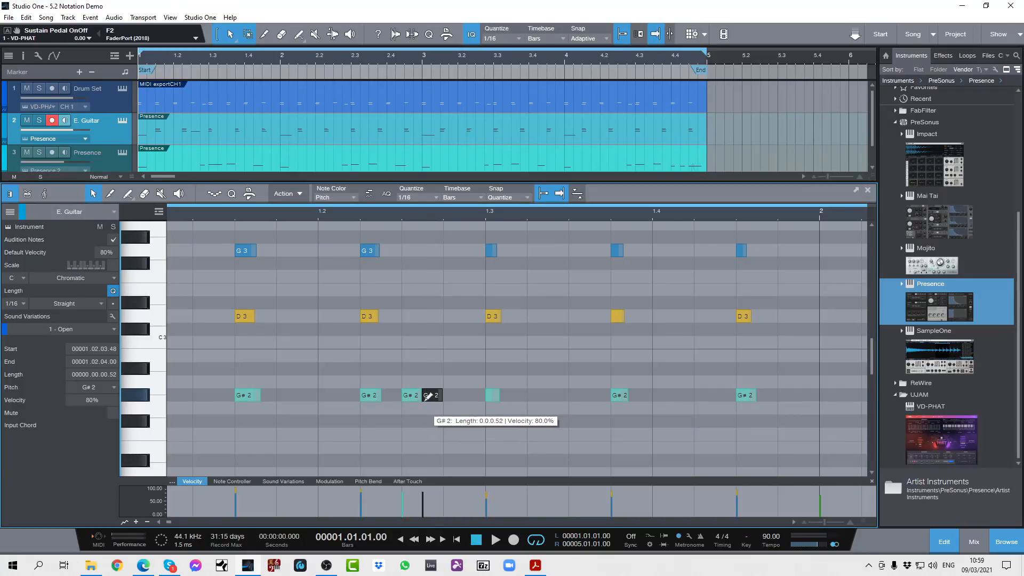
{"action": "key", "text": "ctrl+z"}
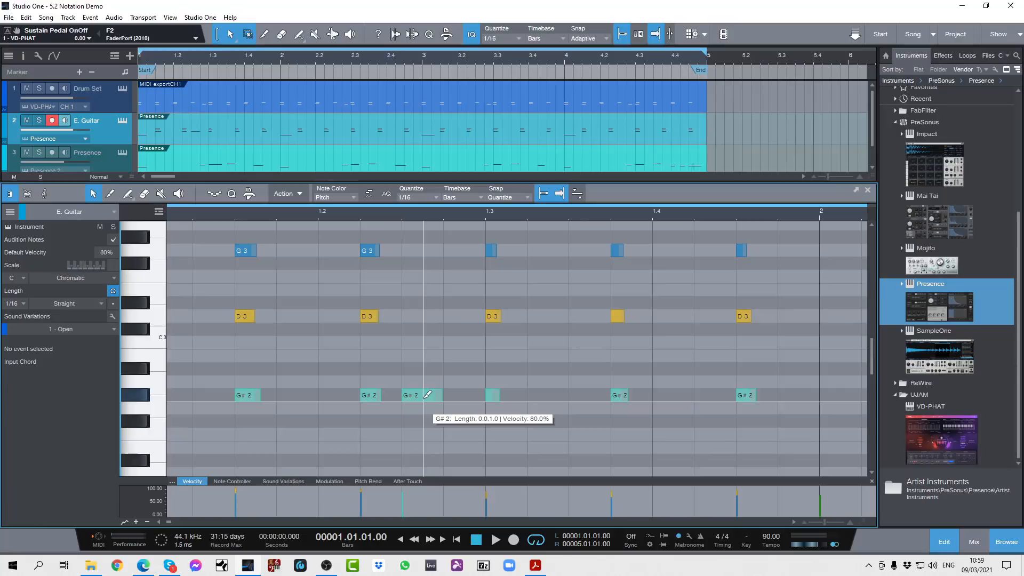
{"action": "left_click", "coordinate": [424, 397]}
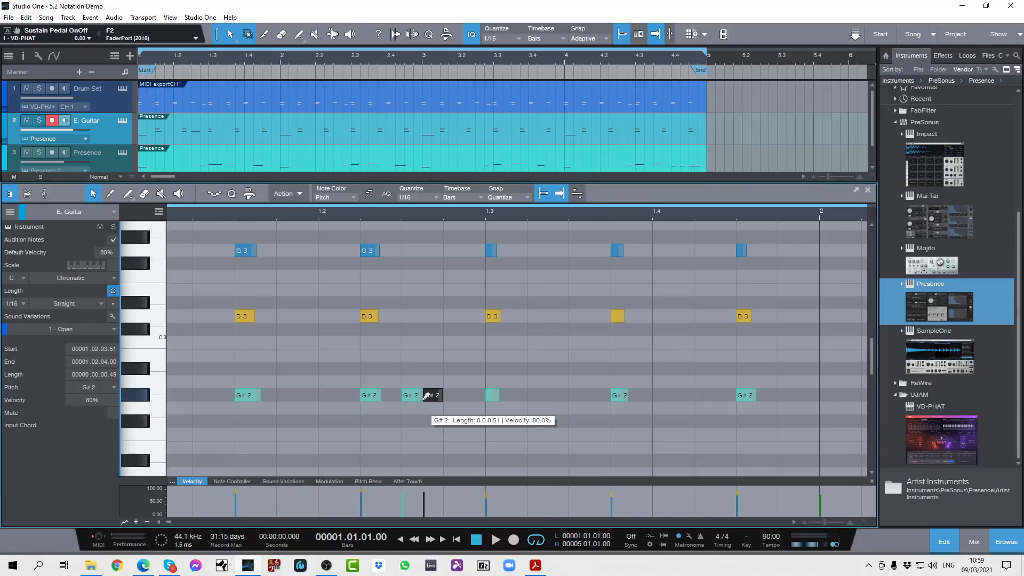
{"action": "key", "text": "ctrl+z"}
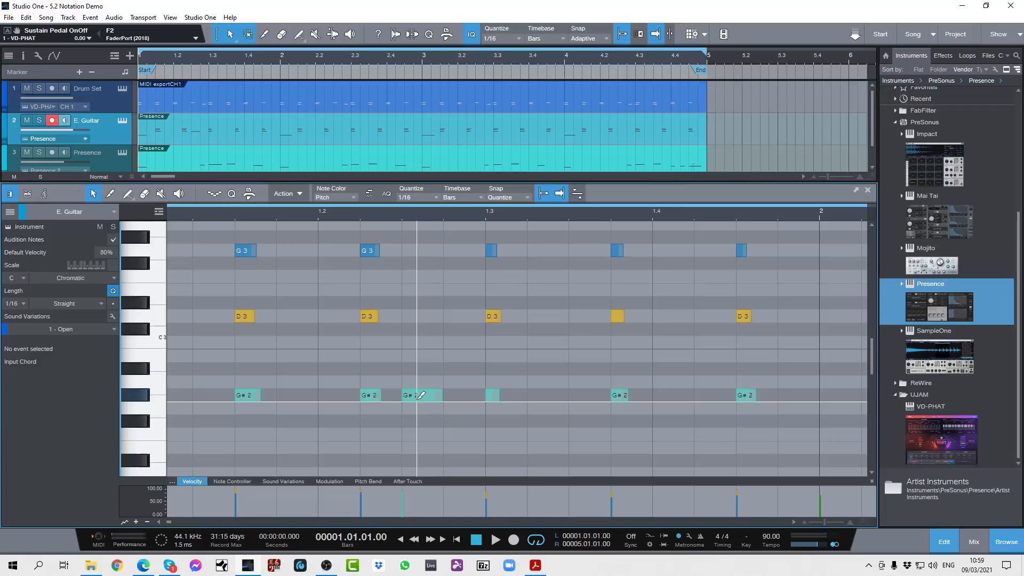
- Split the long G# 2 note at 1.2.3 into four pieces and merge adjacent pieces back together
{"action": "left_click", "coordinate": [421, 395]}
{"action": "left_click", "coordinate": [430, 395]}
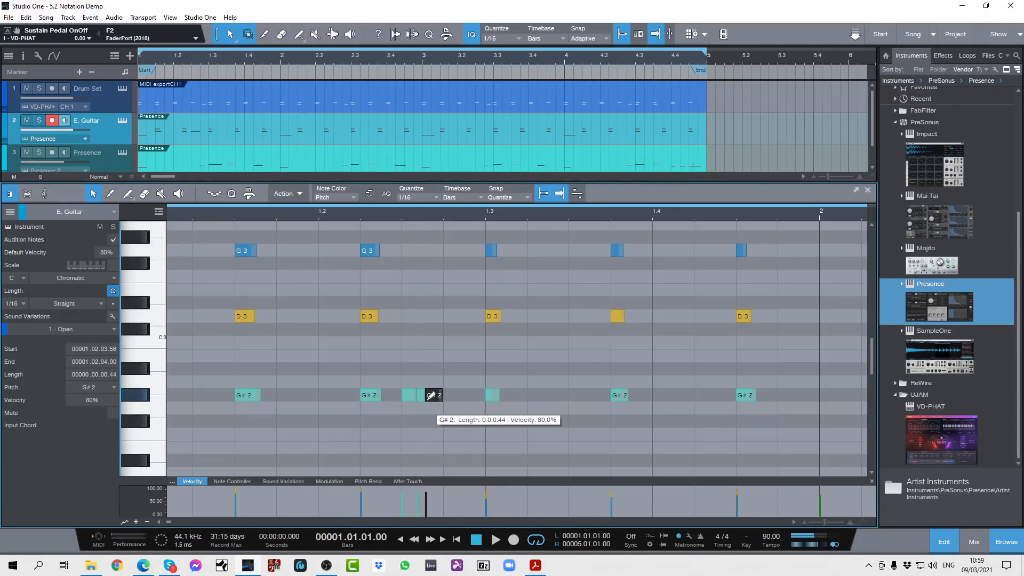
{"action": "left_click", "coordinate": [430, 395]}
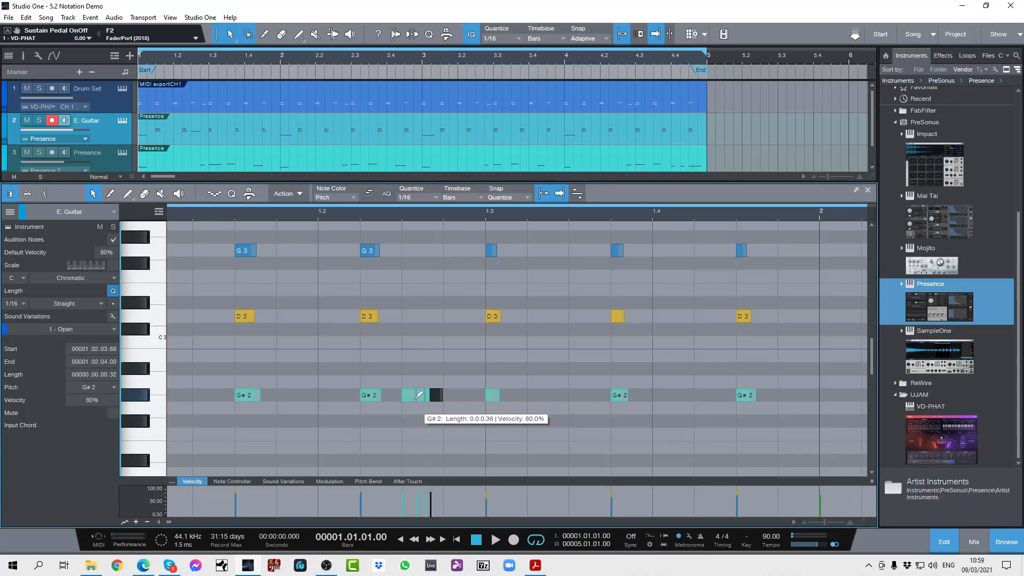
{"action": "left_click", "coordinate": [416, 397], "text": "alt"}
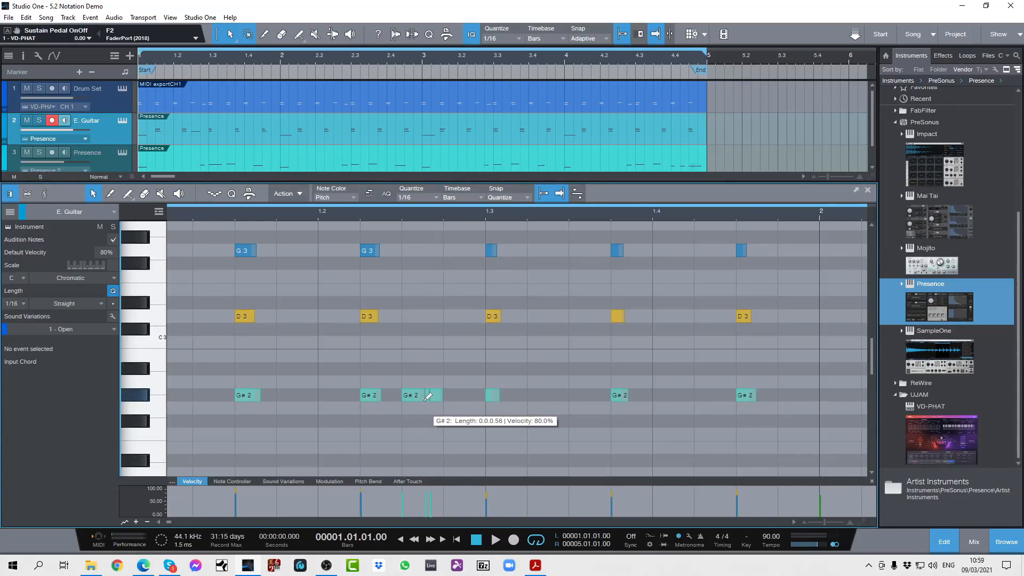
{"action": "left_click", "coordinate": [428, 395], "text": "alt"}
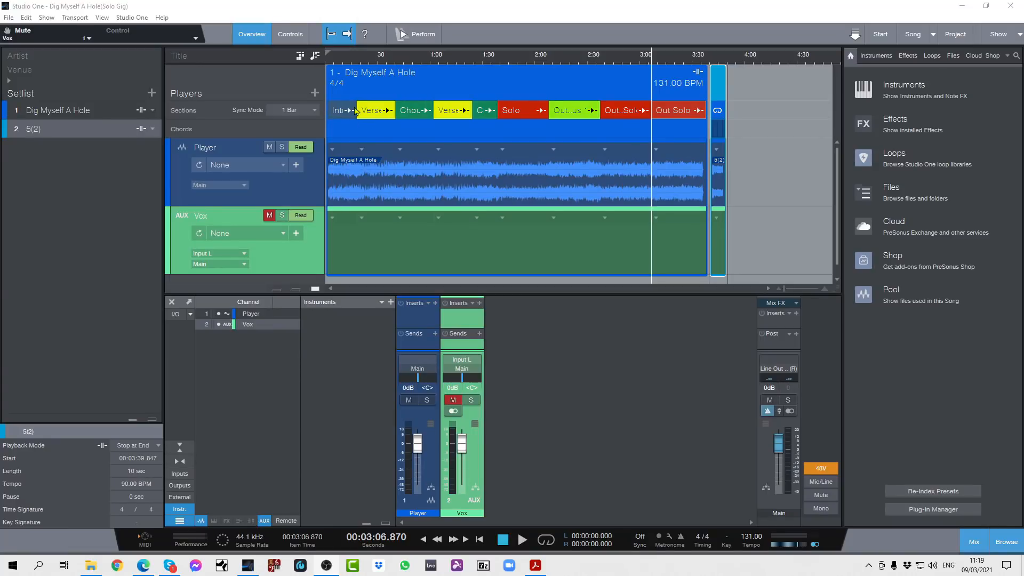
- Examine the Sync Mode choices for the show and the playback mode choices for the second Verse section
{"action": "left_click", "coordinate": [315, 110]}
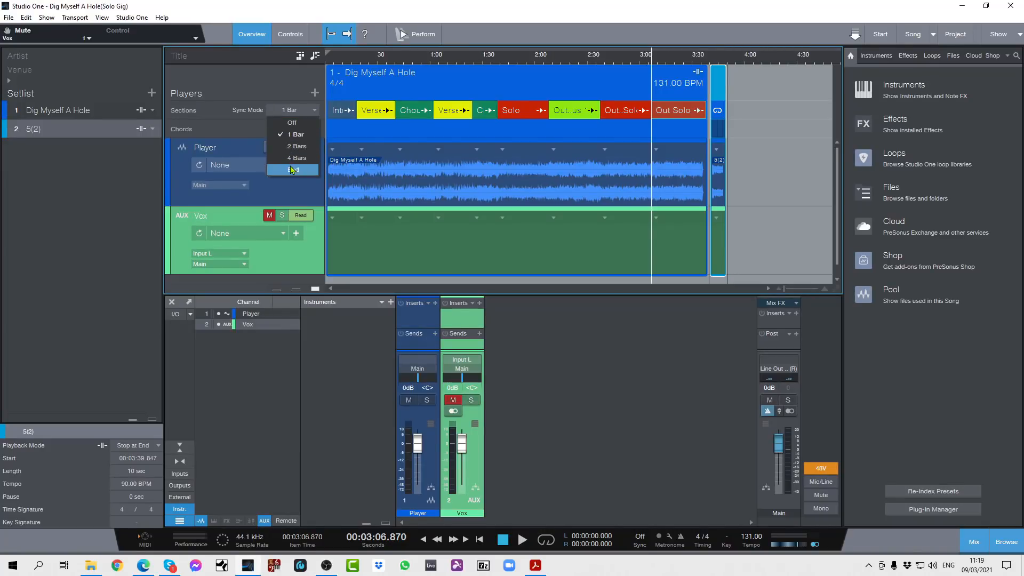
{"action": "left_click", "coordinate": [288, 94]}
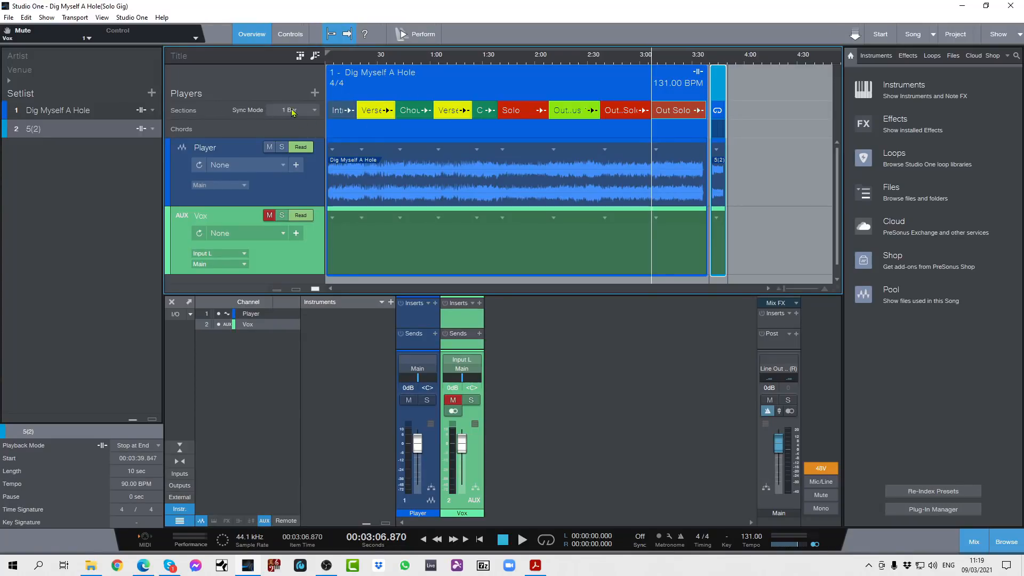
{"action": "left_click", "coordinate": [466, 113]}
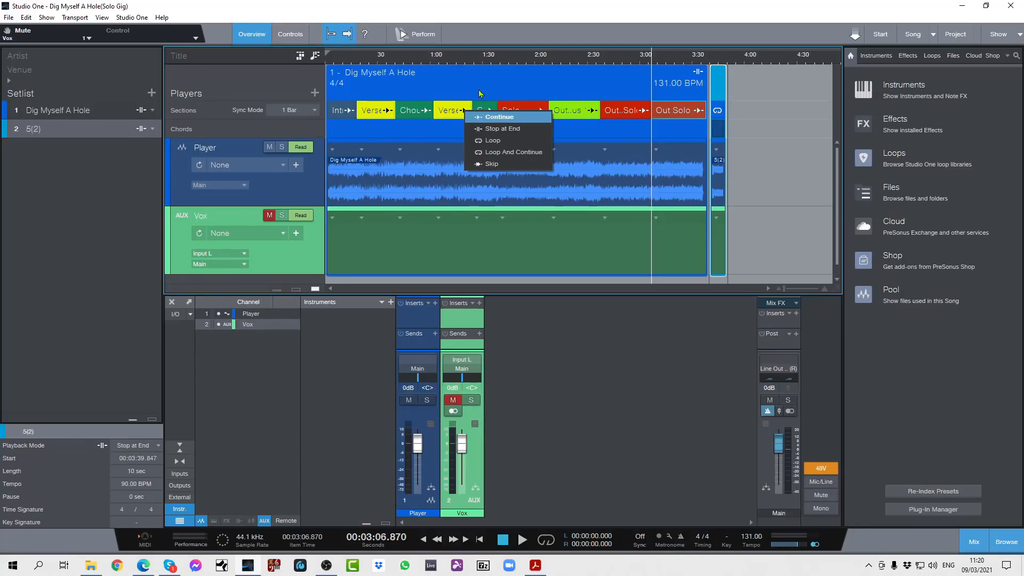
{"action": "left_click", "coordinate": [593, 128]}
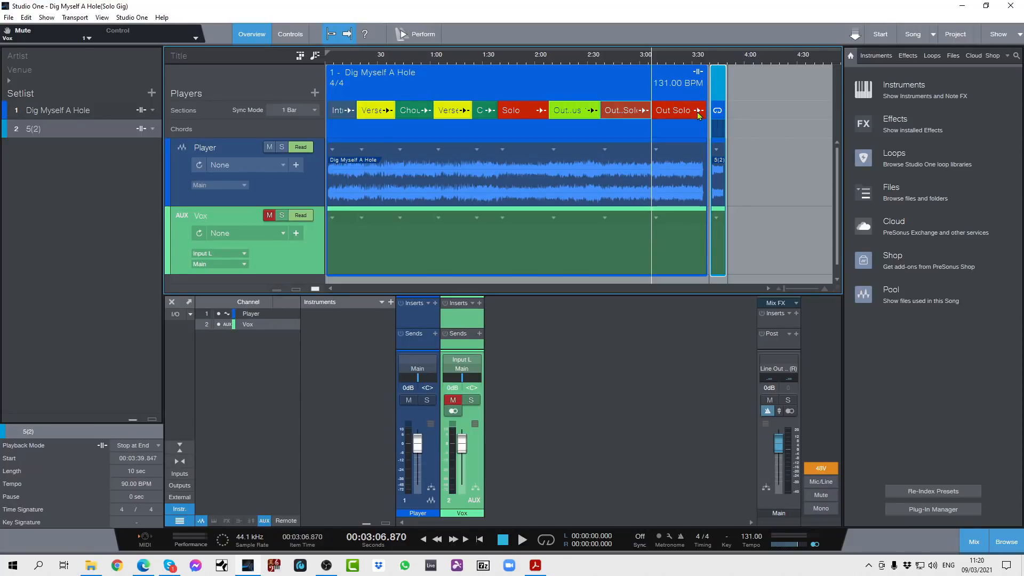
- Set the first Out Solo section's playback mode to Loop And Continue with 4 repeats
{"action": "left_click", "coordinate": [645, 111]}
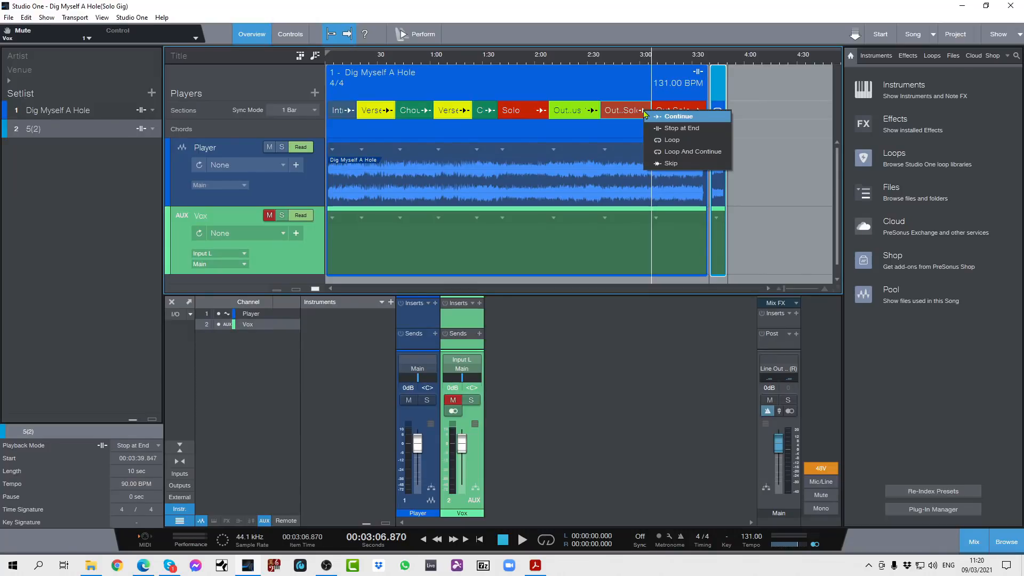
{"action": "left_click", "coordinate": [670, 152]}
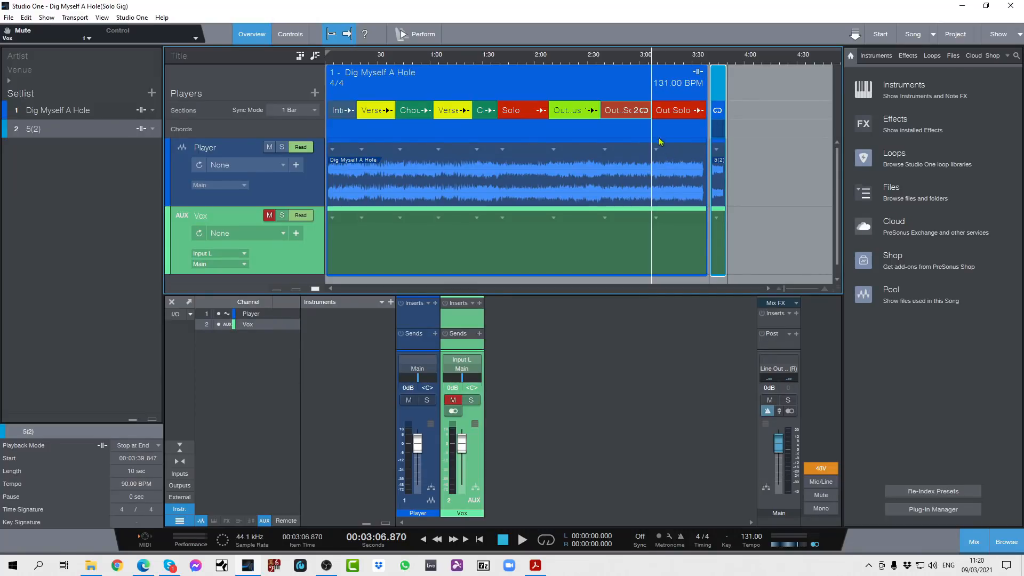
{"action": "right_click", "coordinate": [644, 113]}
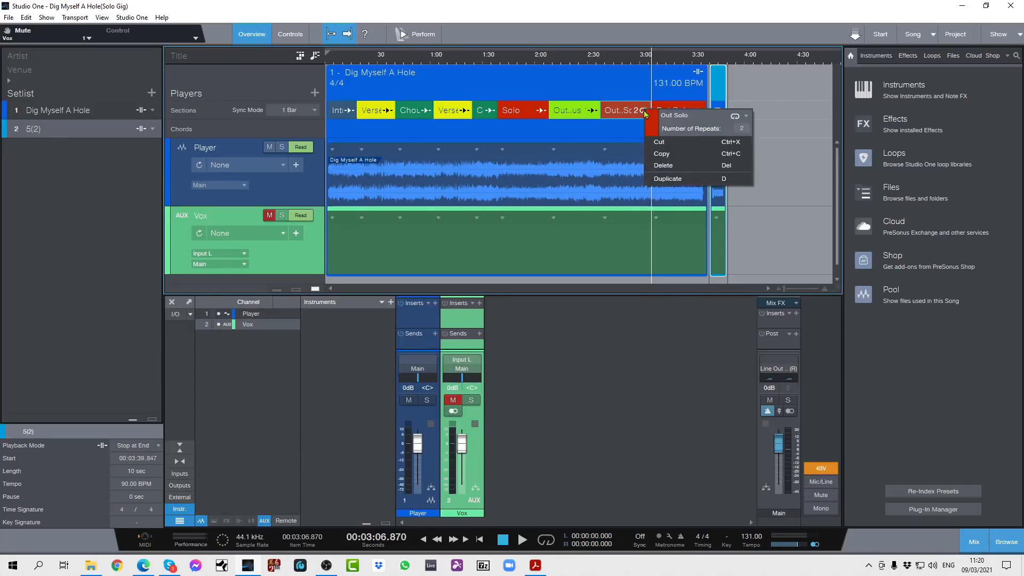
{"action": "left_click", "coordinate": [742, 130]}
{"action": "type", "text": "4"}
{"action": "key", "text": "Return"}
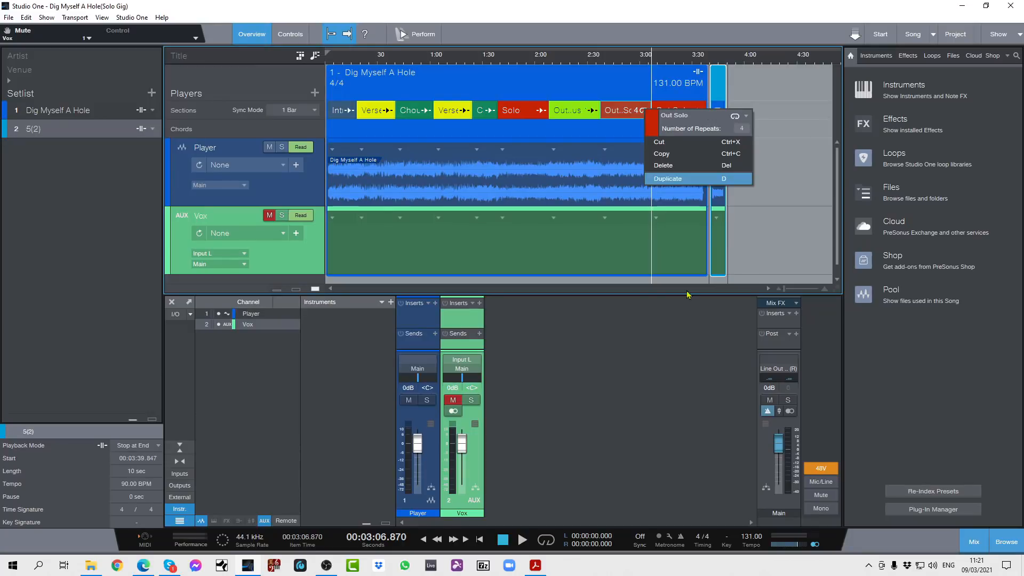
{"action": "left_click", "coordinate": [699, 318]}
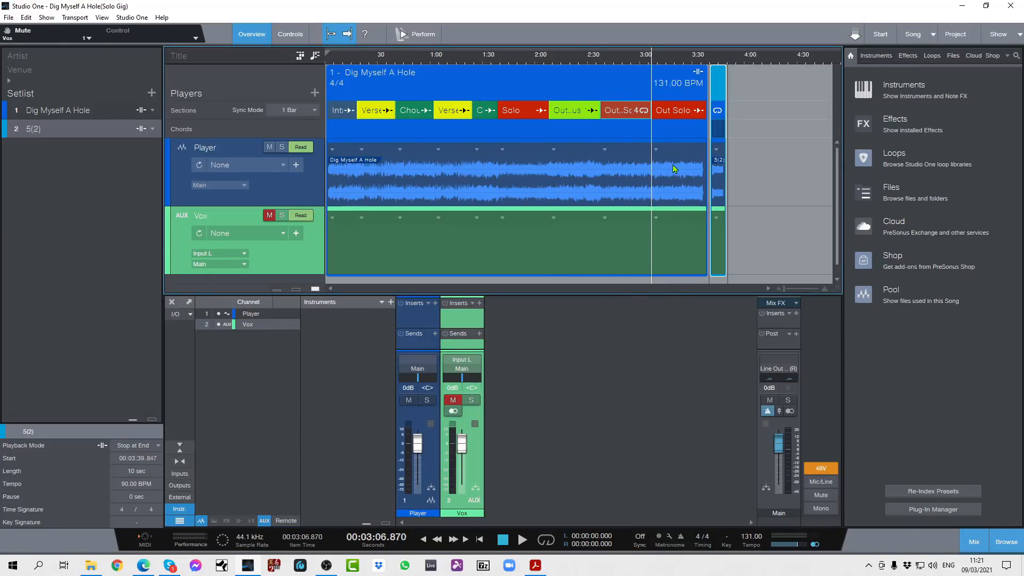
- Switch between the setlist entries Dig Myself A Hole and 5(2), and examine the Vamp section of 5(2)
{"action": "left_click", "coordinate": [68, 116]}
{"action": "left_click", "coordinate": [53, 116]}
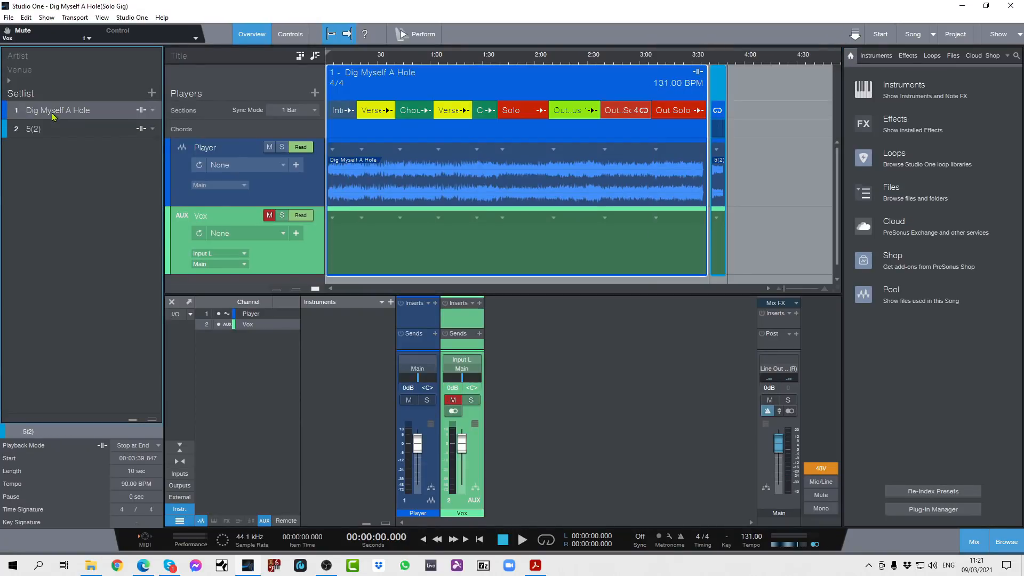
{"action": "left_click", "coordinate": [53, 130]}
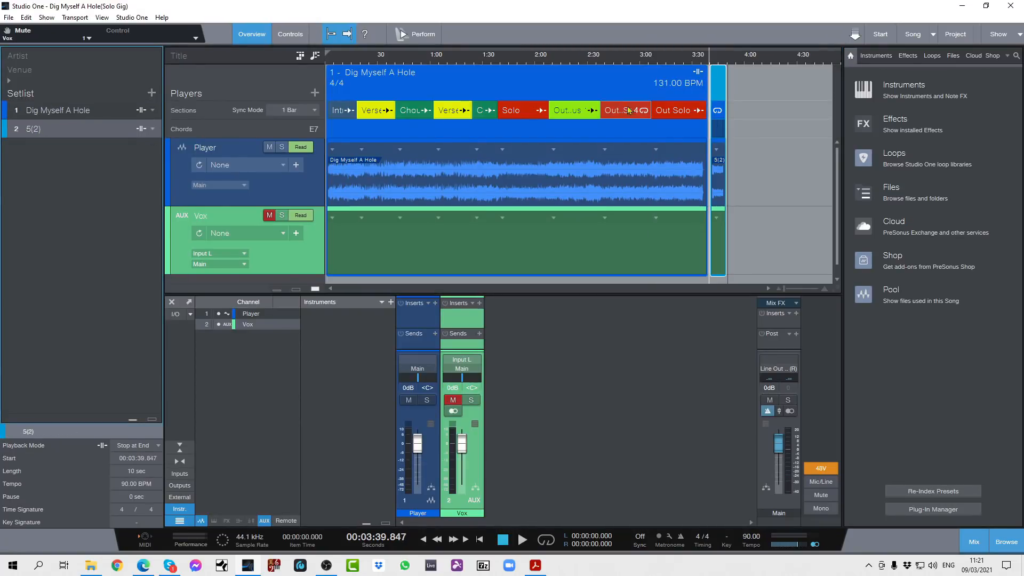
{"action": "left_click", "coordinate": [719, 88]}
{"action": "left_click_drag", "start_coordinate": [722, 59], "coordinate": [703, 108]}
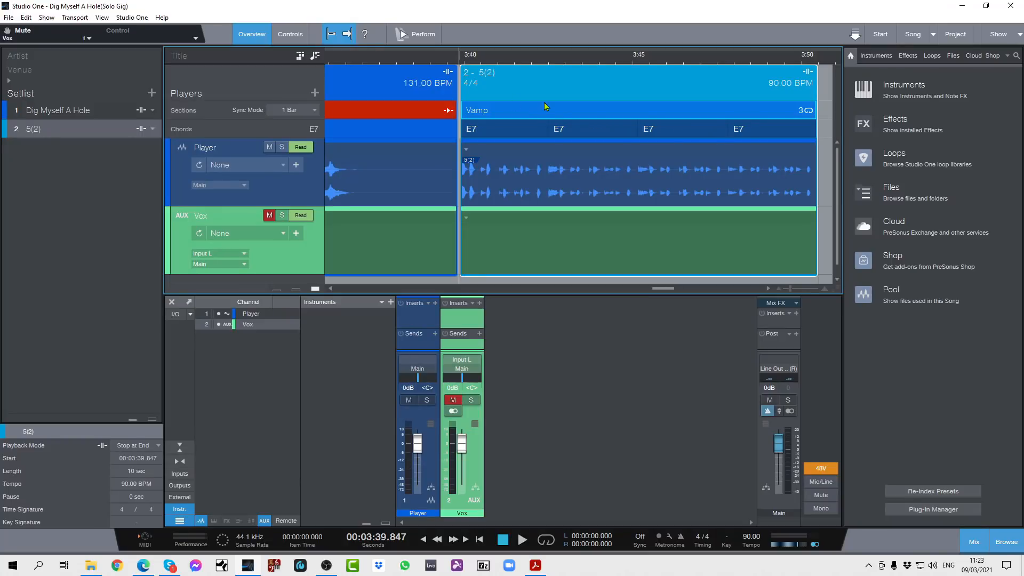
- Open the performance view for 5(2) and look through its Controls, Patches and Sections pages, including the Vamp pad
{"action": "left_click", "coordinate": [419, 35]}
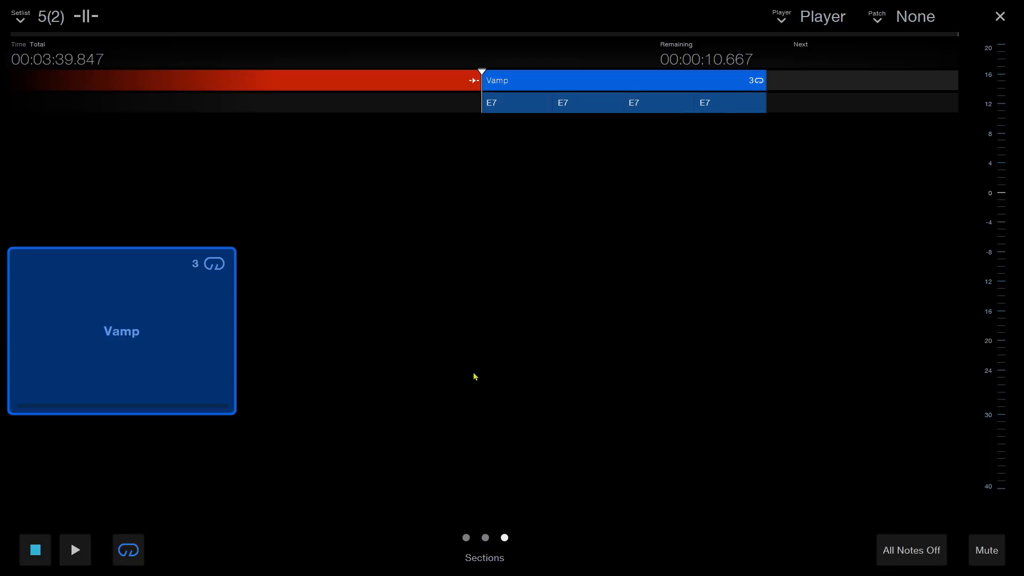
{"action": "left_click", "coordinate": [485, 539]}
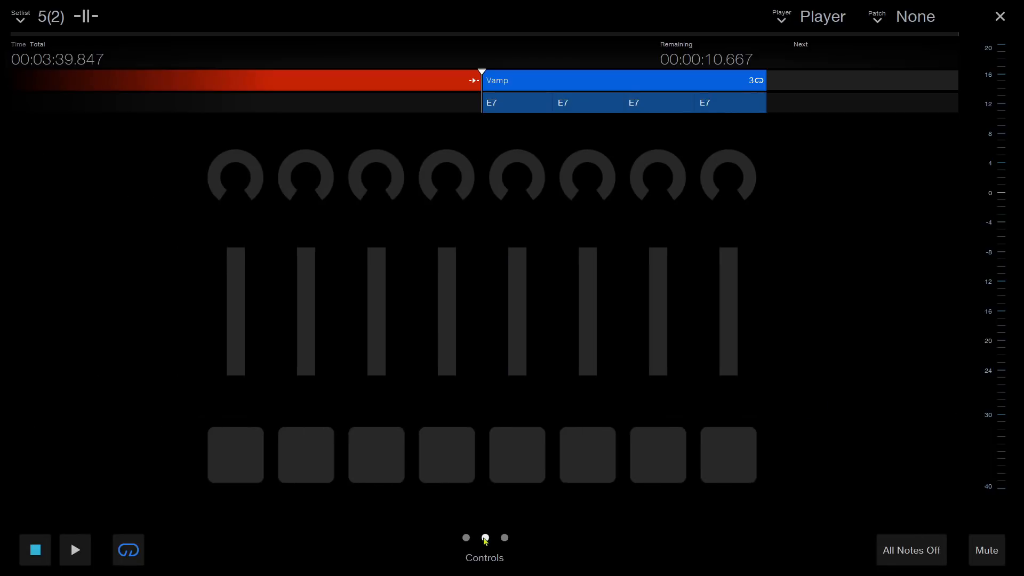
{"action": "left_click", "coordinate": [465, 539]}
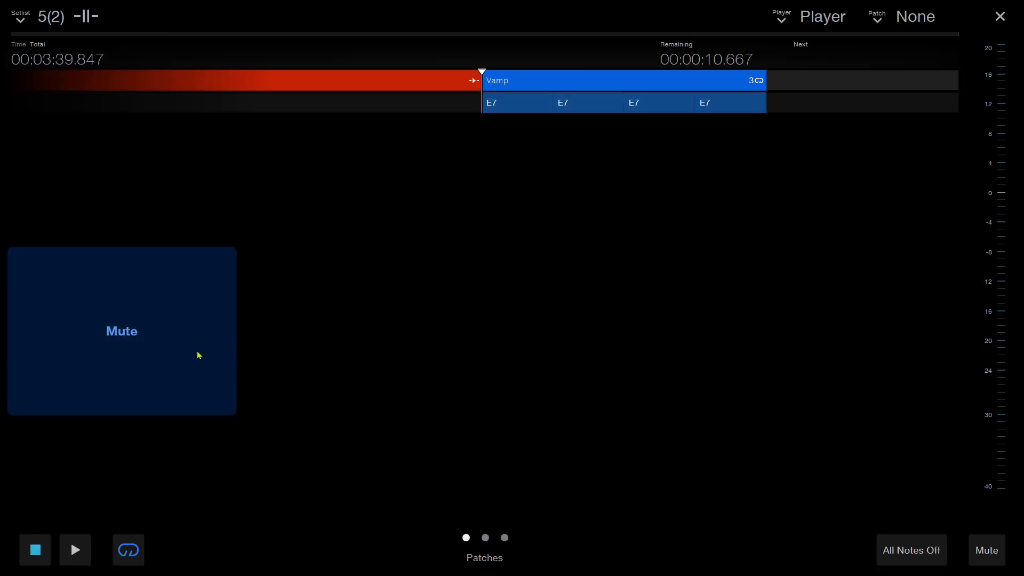
{"action": "left_click", "coordinate": [485, 538]}
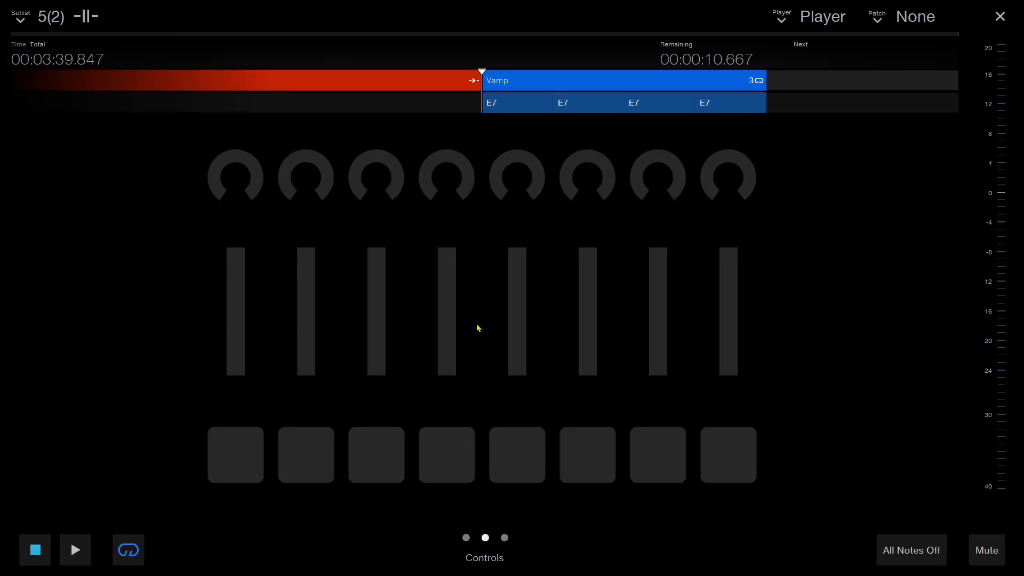
{"action": "left_click", "coordinate": [505, 538]}
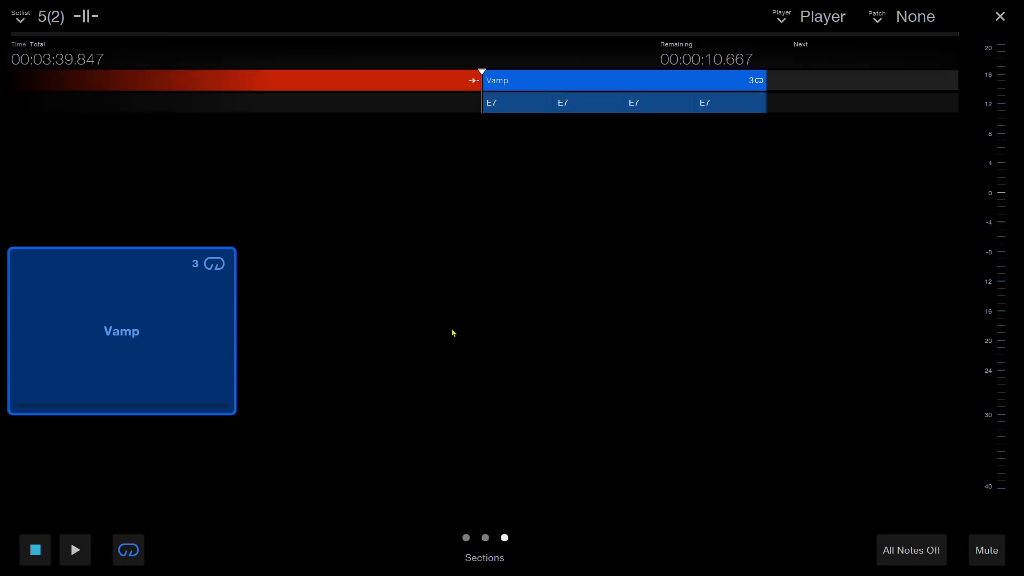
{"action": "left_click", "coordinate": [215, 265]}
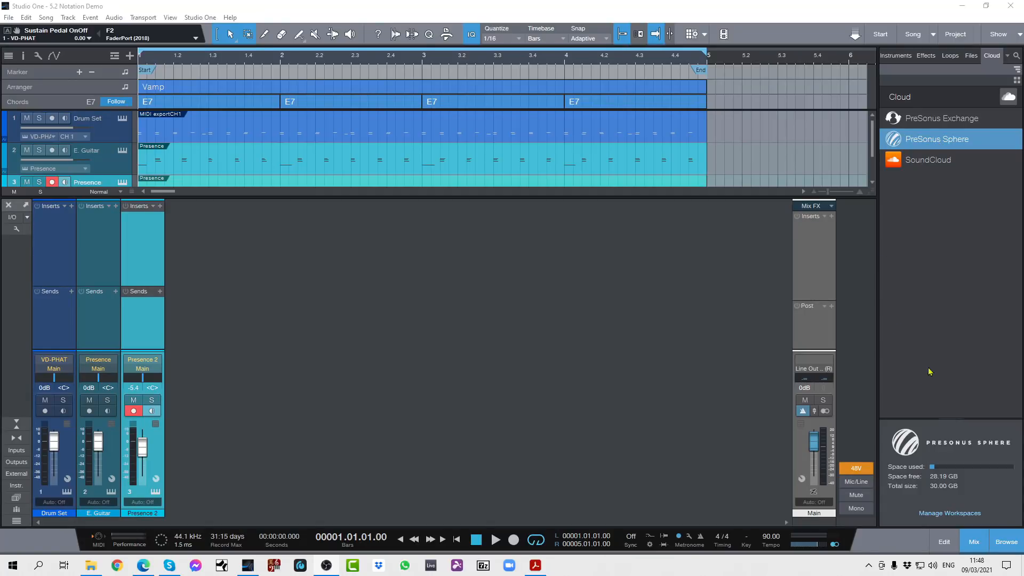
- Look through the Collaborations and Workspaces lists of PreSonus Sphere in the cloud browser
{"action": "left_click", "coordinate": [921, 139]}
{"action": "double_click", "coordinate": [922, 140]}
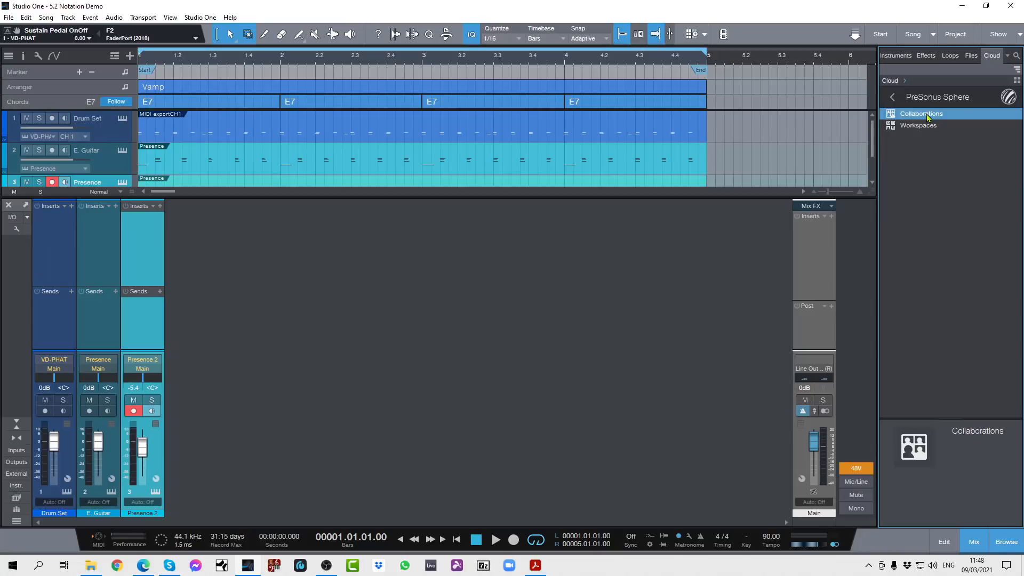
{"action": "double_click", "coordinate": [928, 118]}
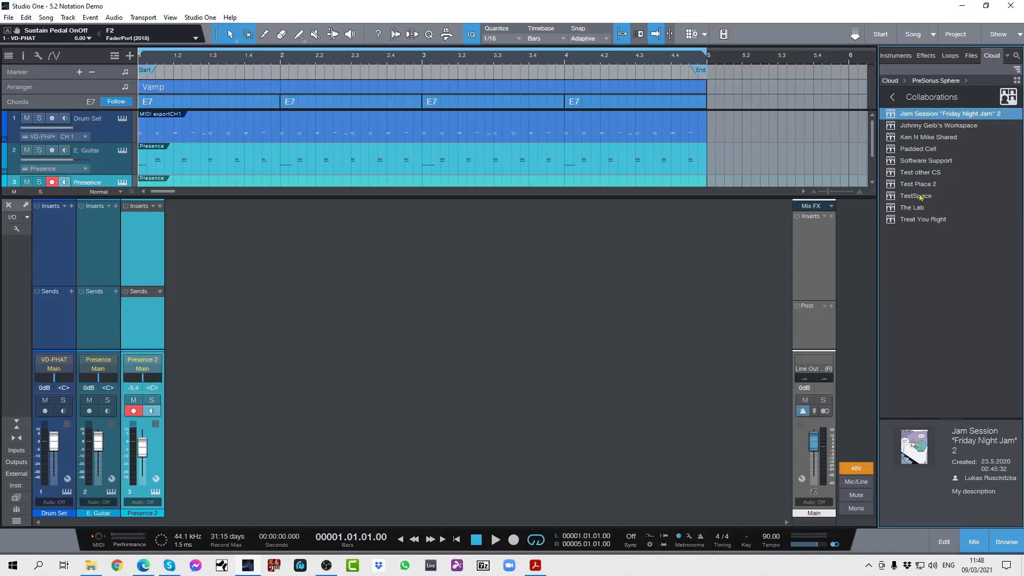
{"action": "left_click", "coordinate": [892, 97]}
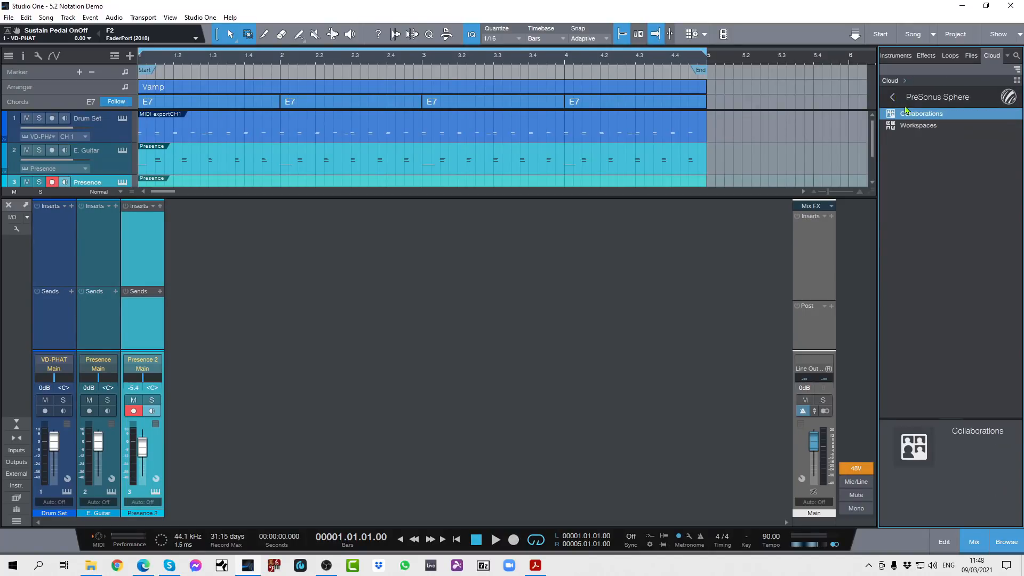
{"action": "double_click", "coordinate": [913, 127]}
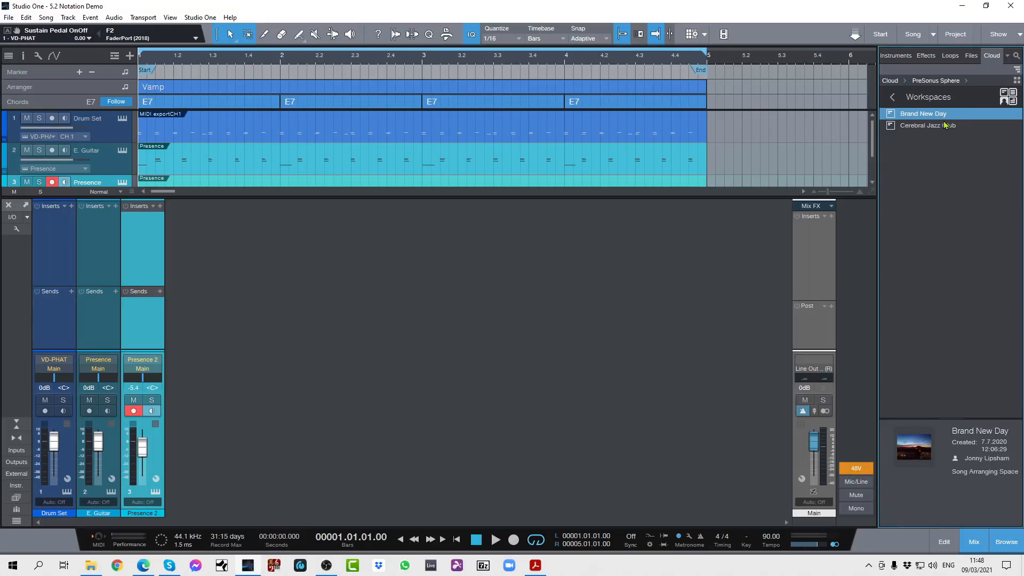
{"action": "left_click", "coordinate": [892, 97]}
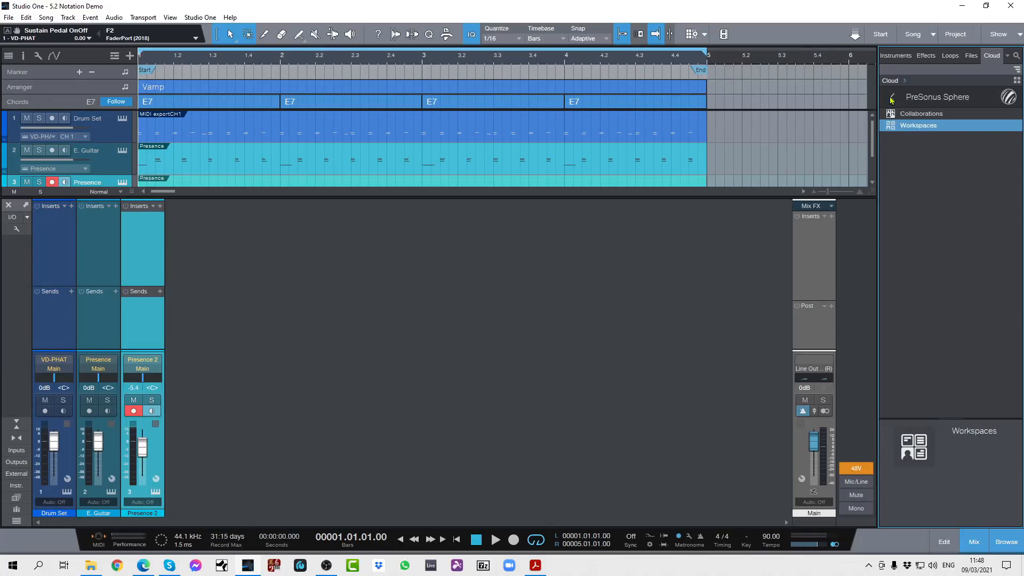
- Open the Brand New Day workspace and upload the Drum Set track's MIDI exportCH1 part to it
{"action": "double_click", "coordinate": [917, 128]}
{"action": "double_click", "coordinate": [920, 114]}
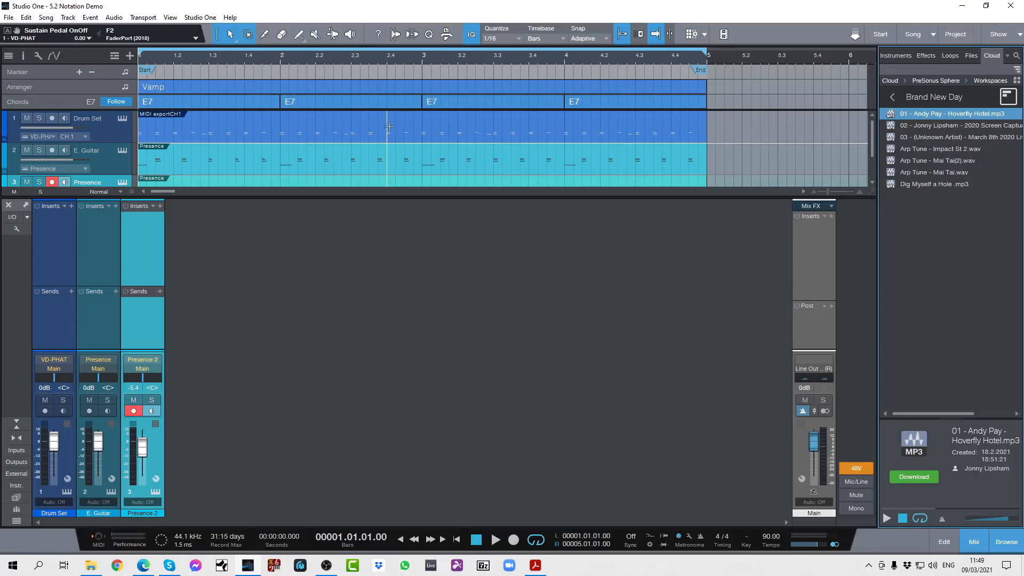
{"action": "left_click_drag", "start_coordinate": [324, 137], "coordinate": [913, 206]}
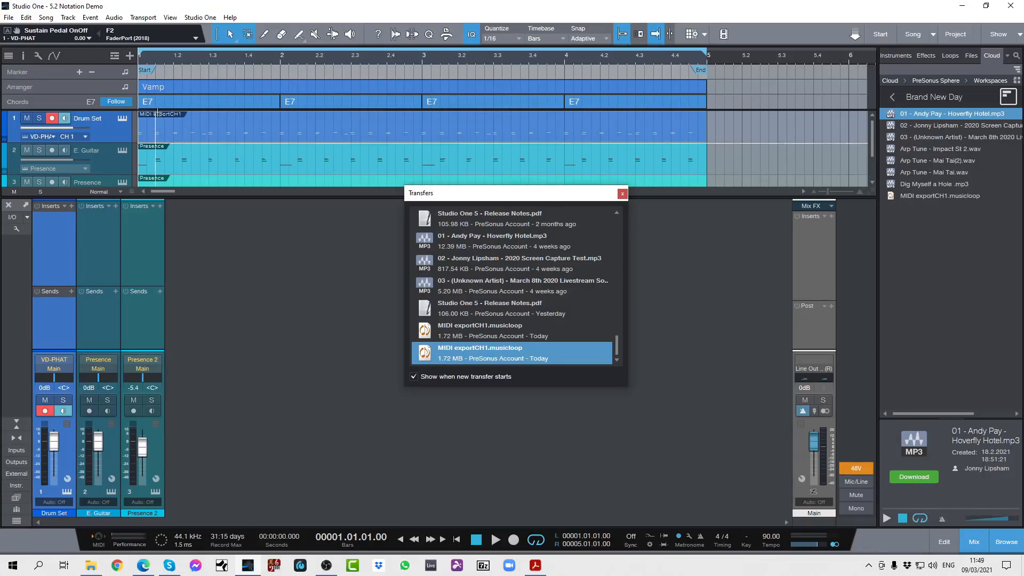
{"action": "left_click", "coordinate": [622, 194]}
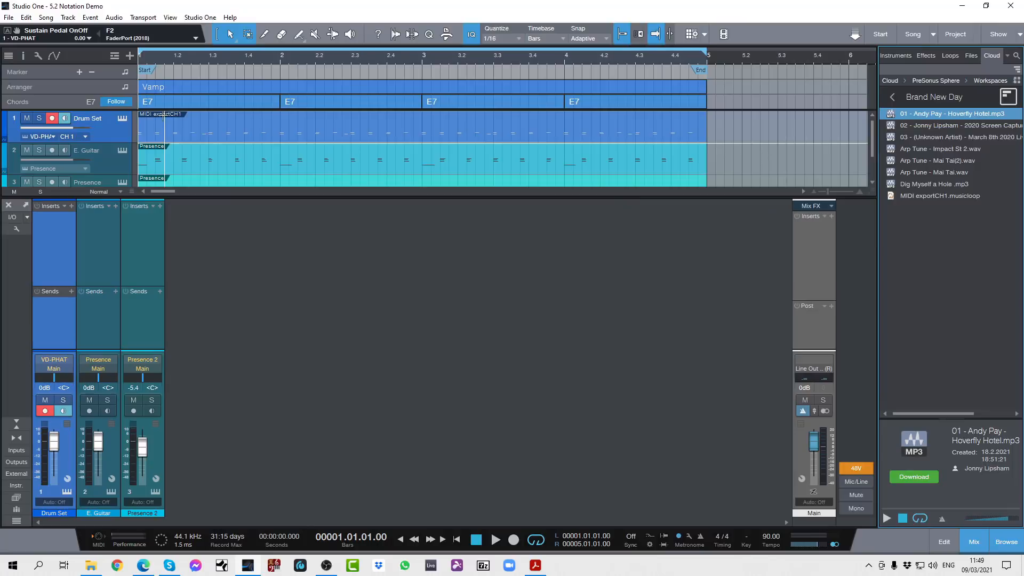
- Rename the instrument part on the Drum Set track as Drums
{"action": "double_click", "coordinate": [203, 138]}
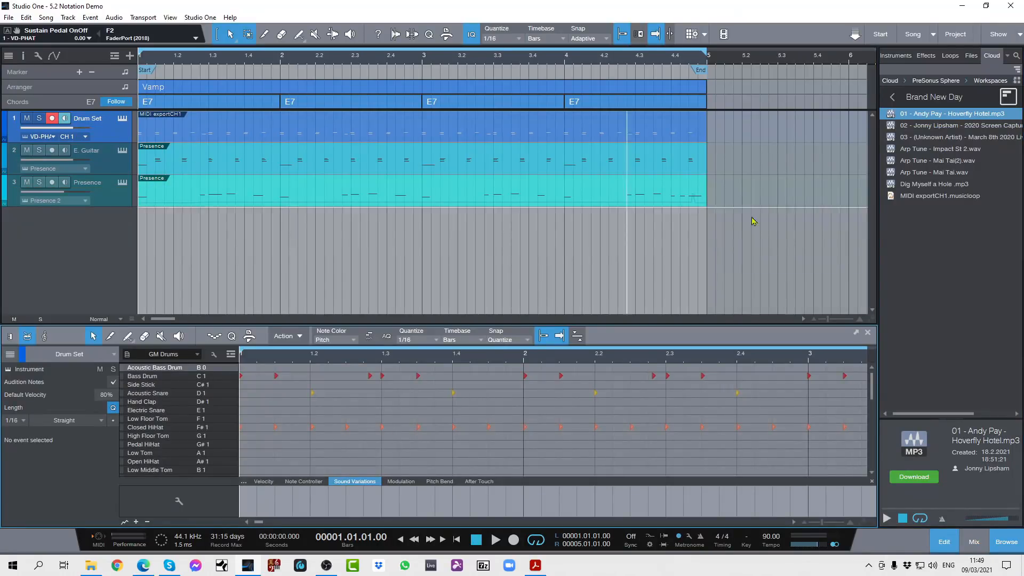
{"action": "left_click", "coordinate": [868, 332]}
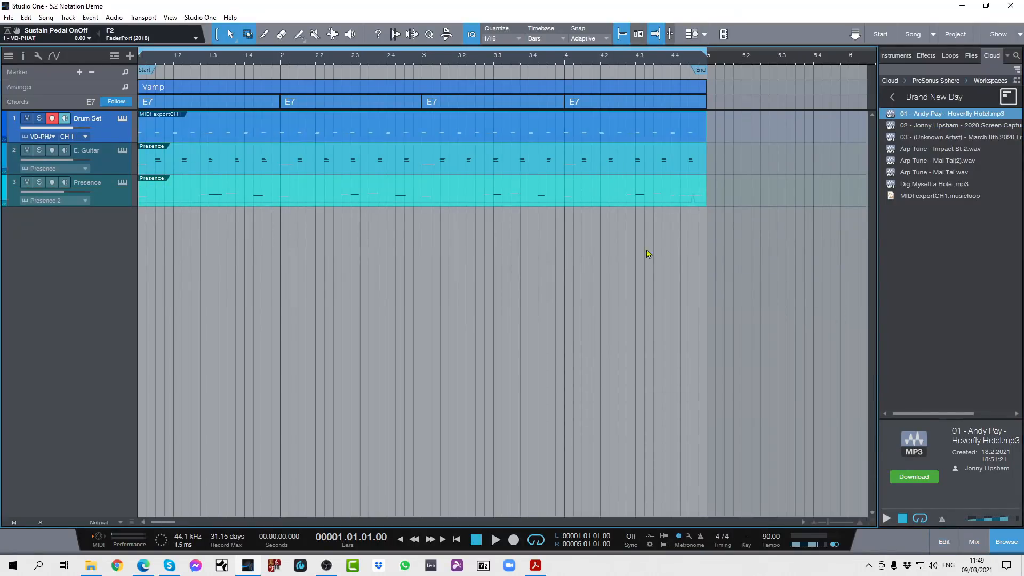
{"action": "right_click", "coordinate": [157, 116]}
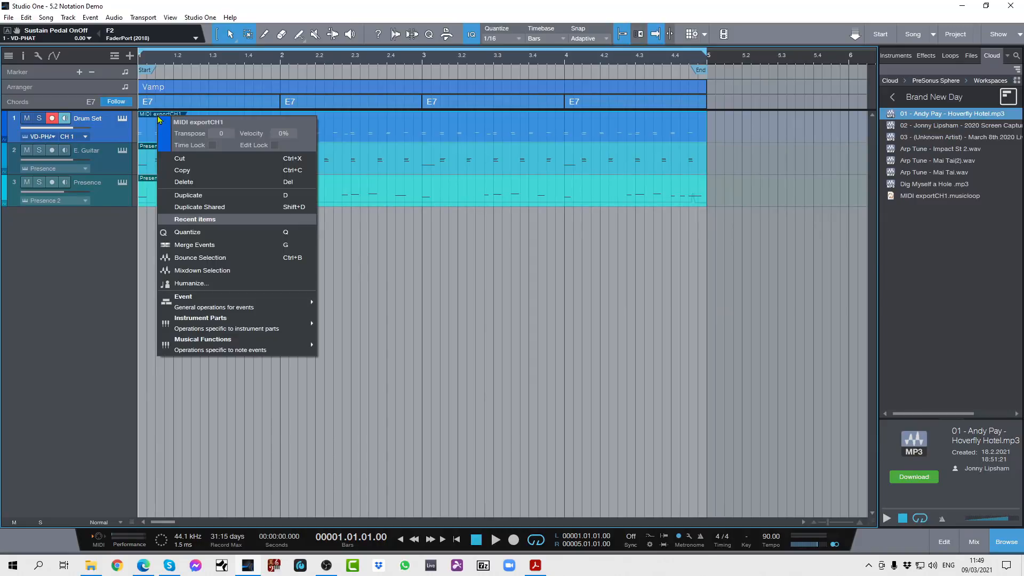
{"action": "left_click", "coordinate": [195, 122]}
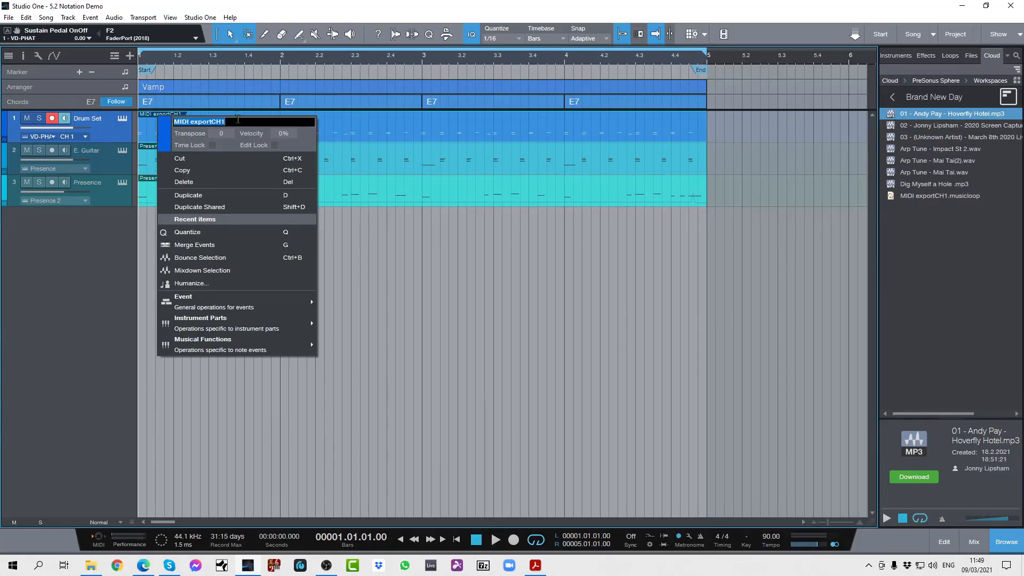
{"action": "type", "text": "Drums"}
{"action": "key", "text": "Return"}
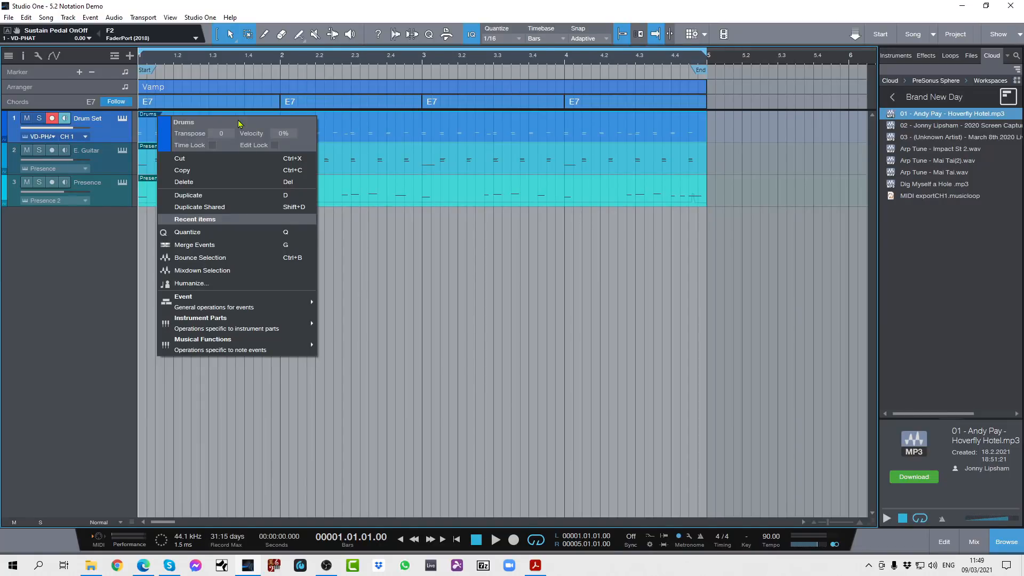
{"action": "left_click", "coordinate": [396, 293]}
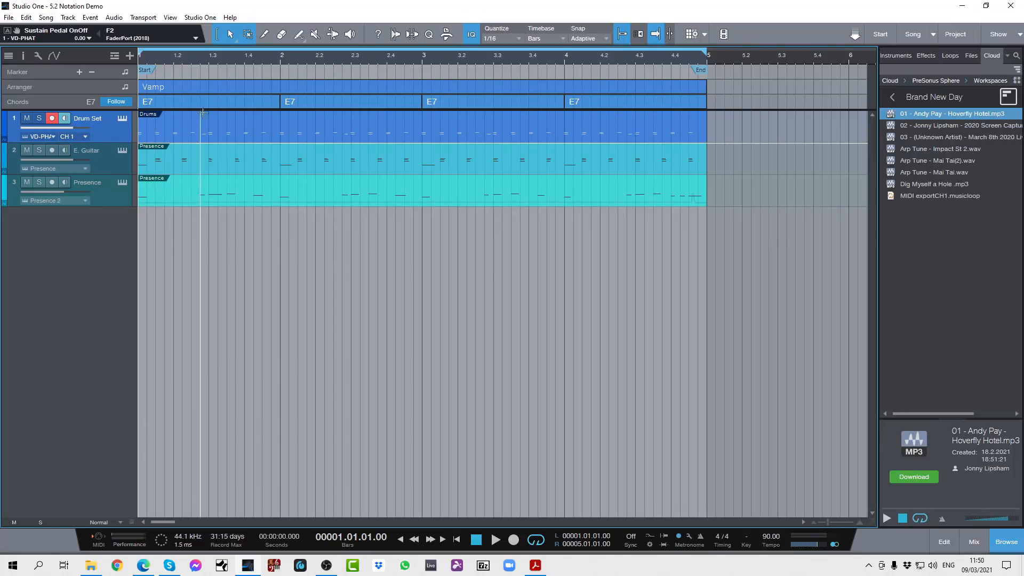
- Delete MIDI exportCH1.musicloop from the Brand New Day workspace and upload the Drums part in its place
{"action": "left_click", "coordinate": [922, 196]}
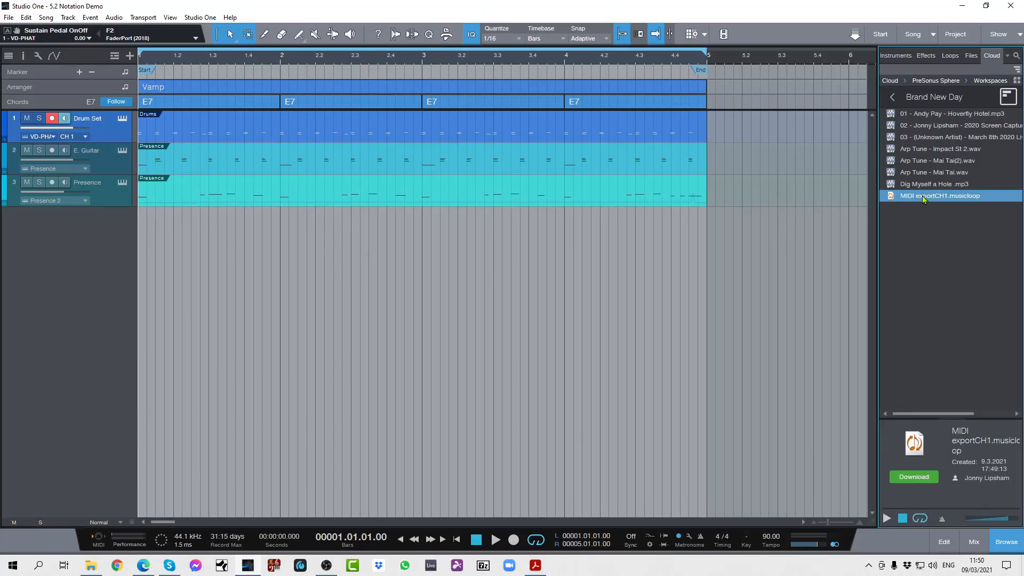
{"action": "right_click", "coordinate": [923, 198]}
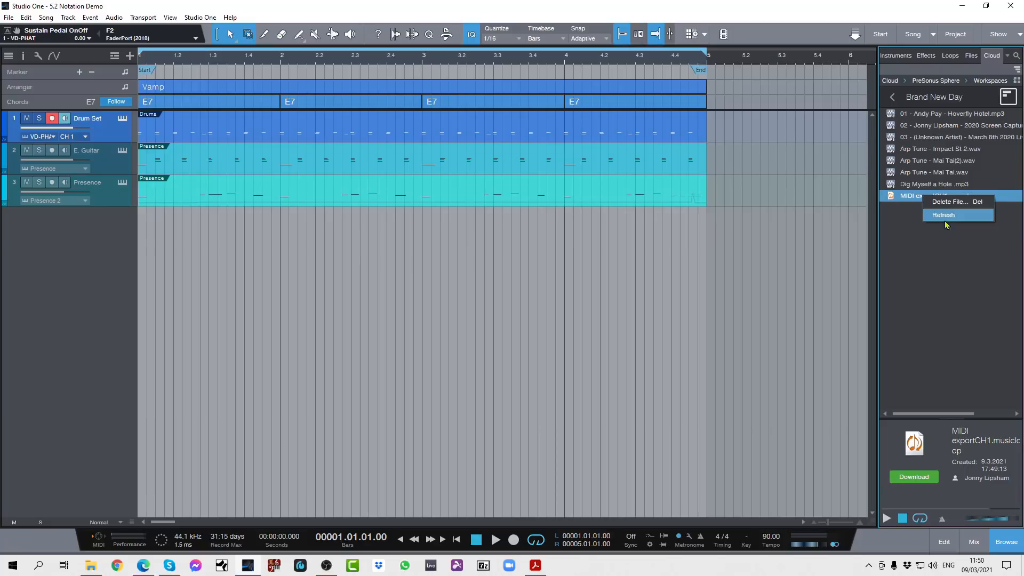
{"action": "left_click", "coordinate": [940, 204]}
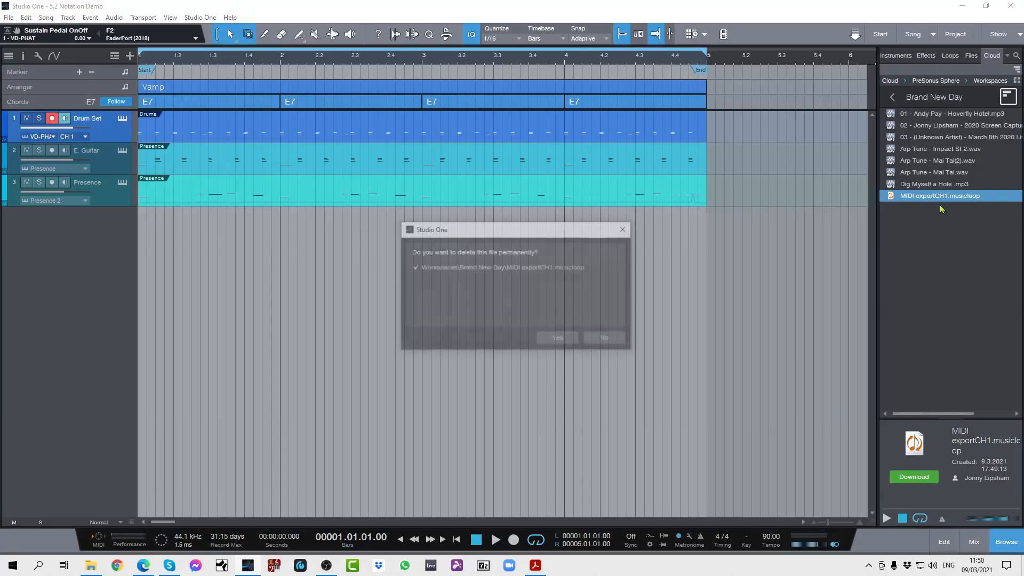
{"action": "left_click", "coordinate": [555, 340]}
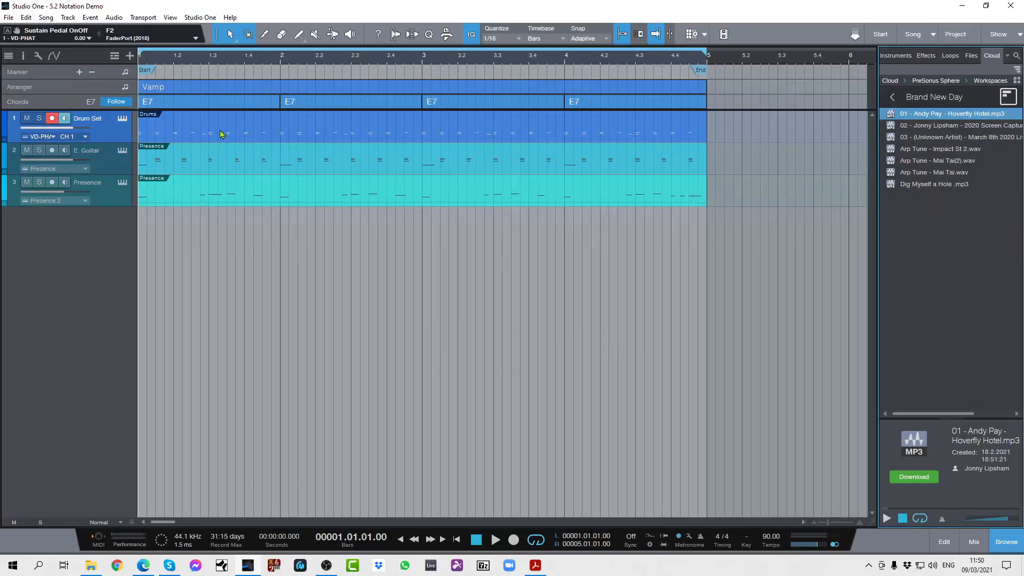
{"action": "left_click_drag", "start_coordinate": [222, 134], "coordinate": [937, 249]}
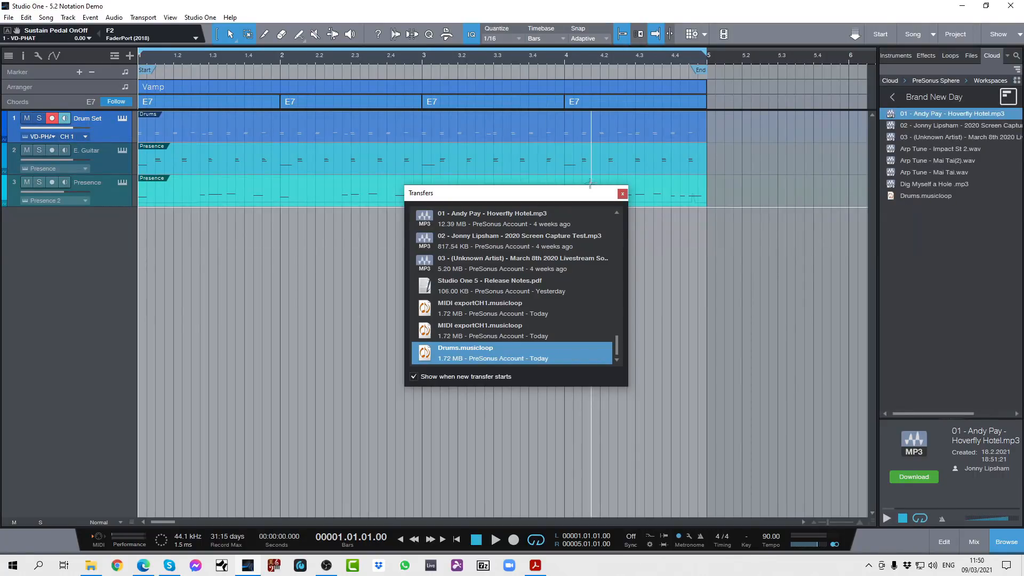
{"action": "left_click", "coordinate": [622, 193]}
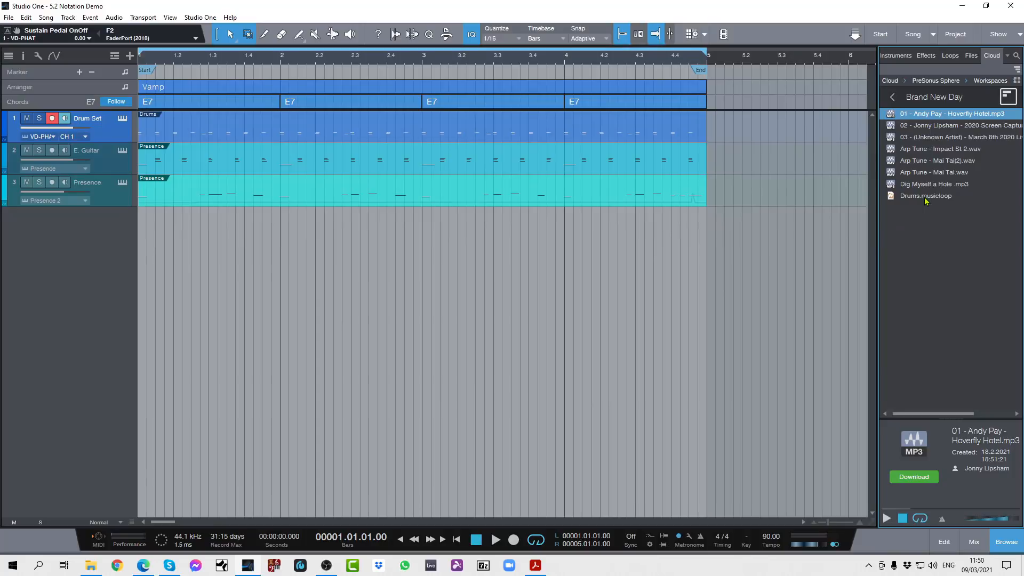